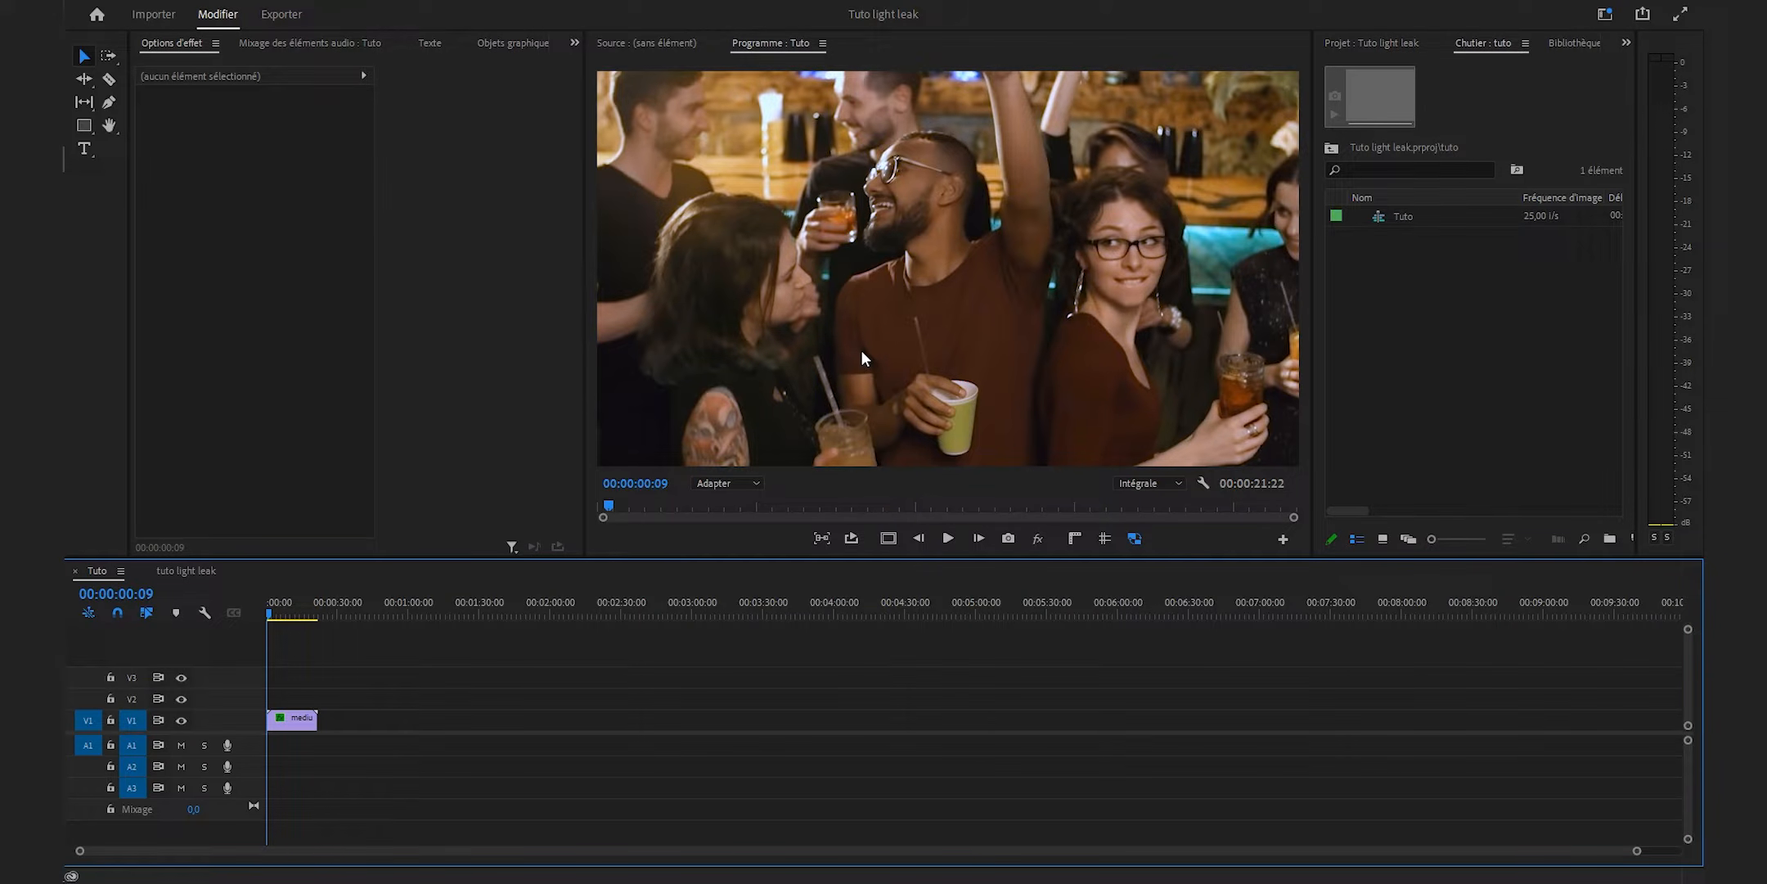
- Create a new sequence with custom settings and a frame size of 96 by 54
right_click(1440, 306)
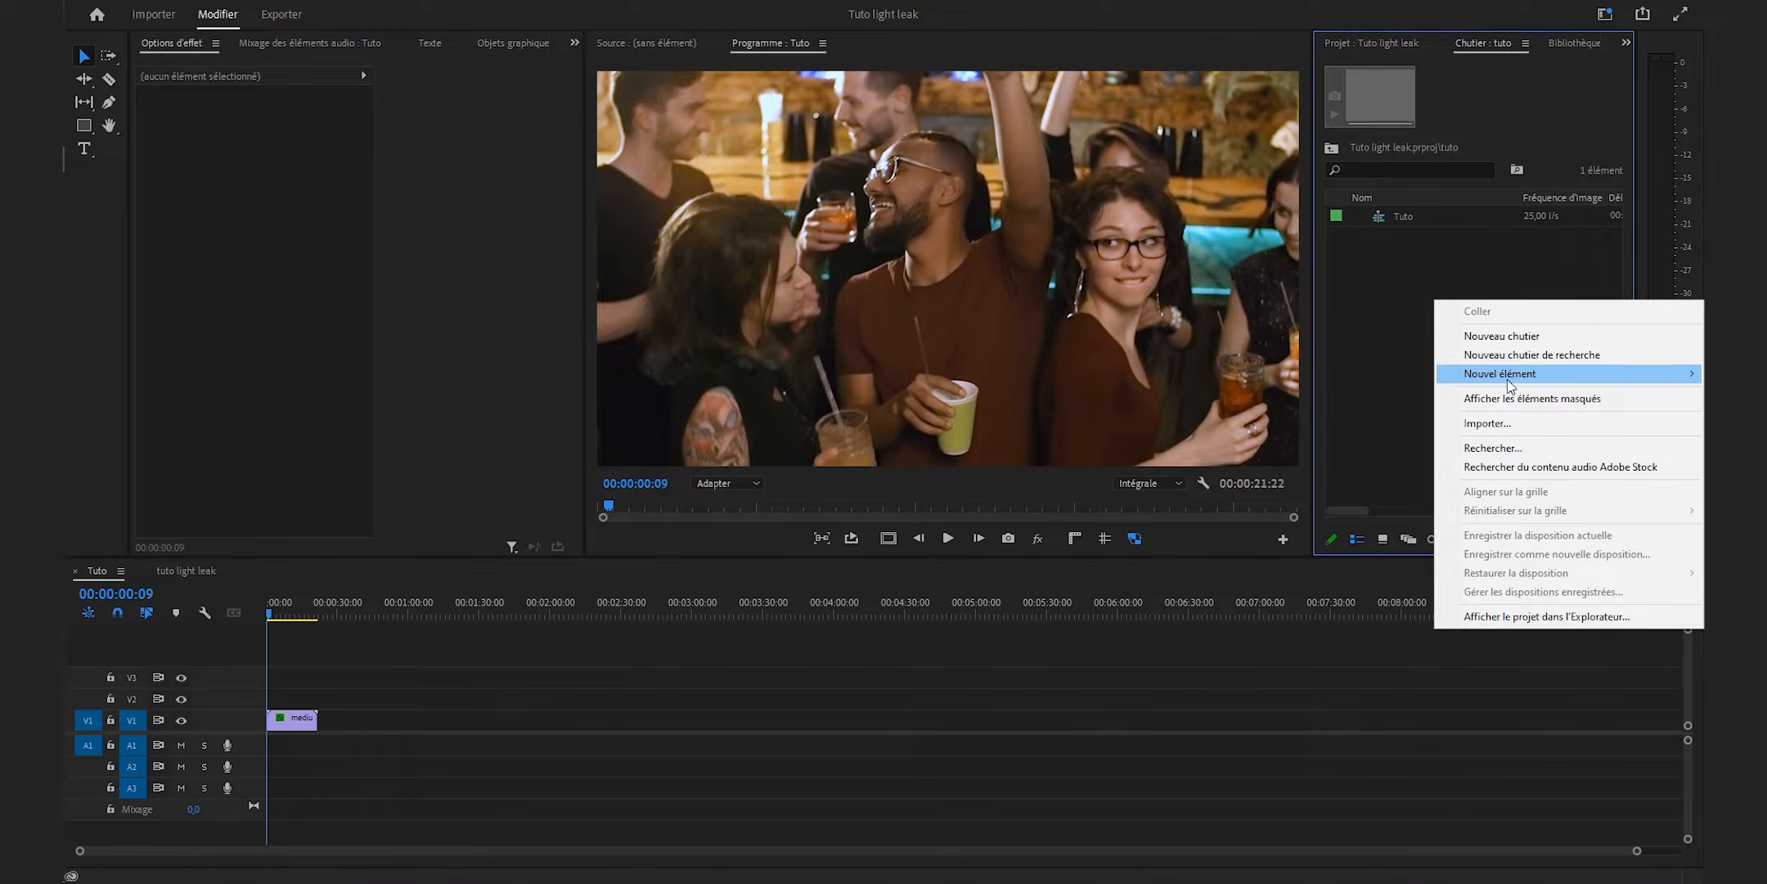
click(1404, 375)
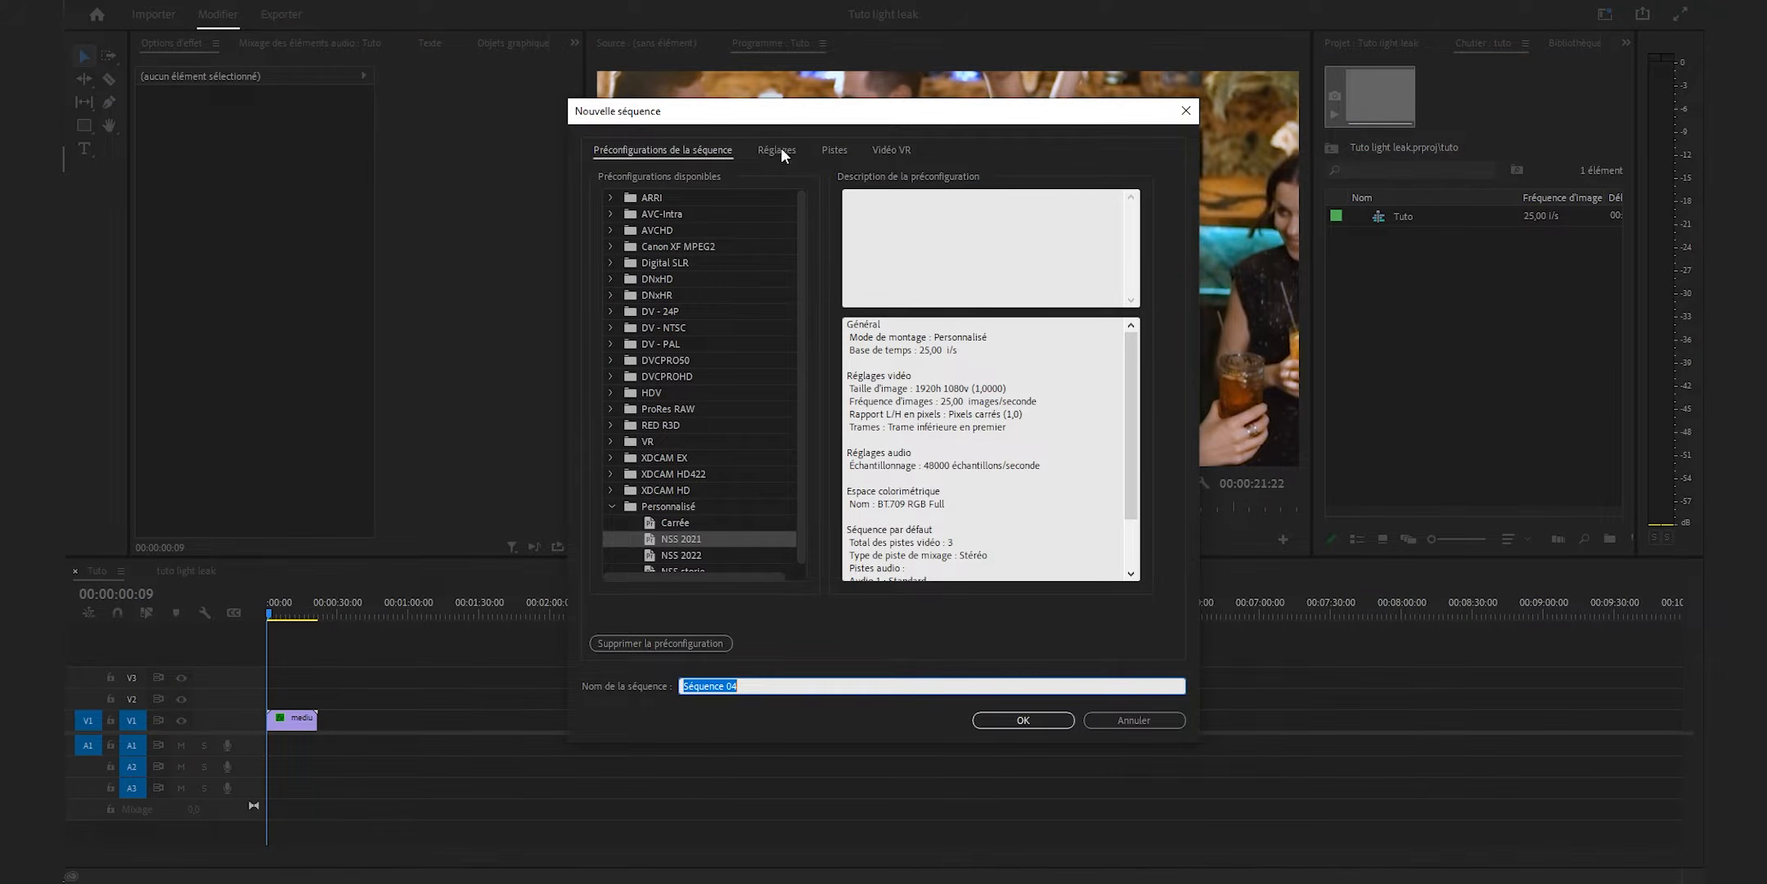
click(782, 150)
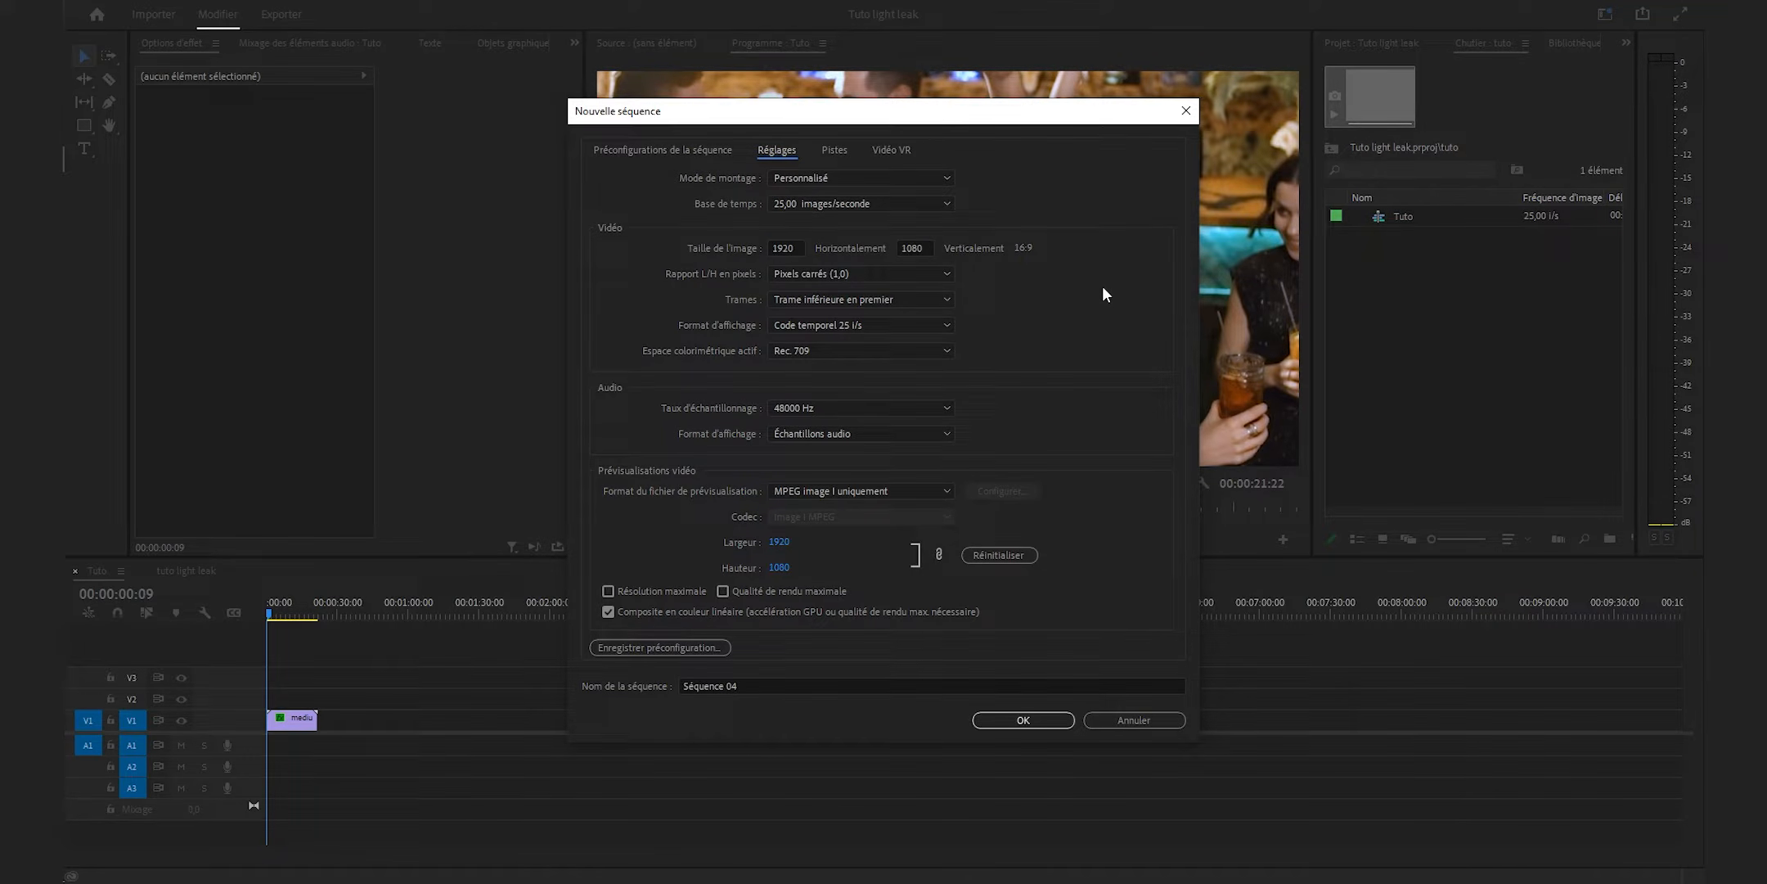
drag(804, 250, 716, 253)
text(96)
drag(927, 246, 872, 241)
text(54)
click(997, 256)
click(1021, 719)
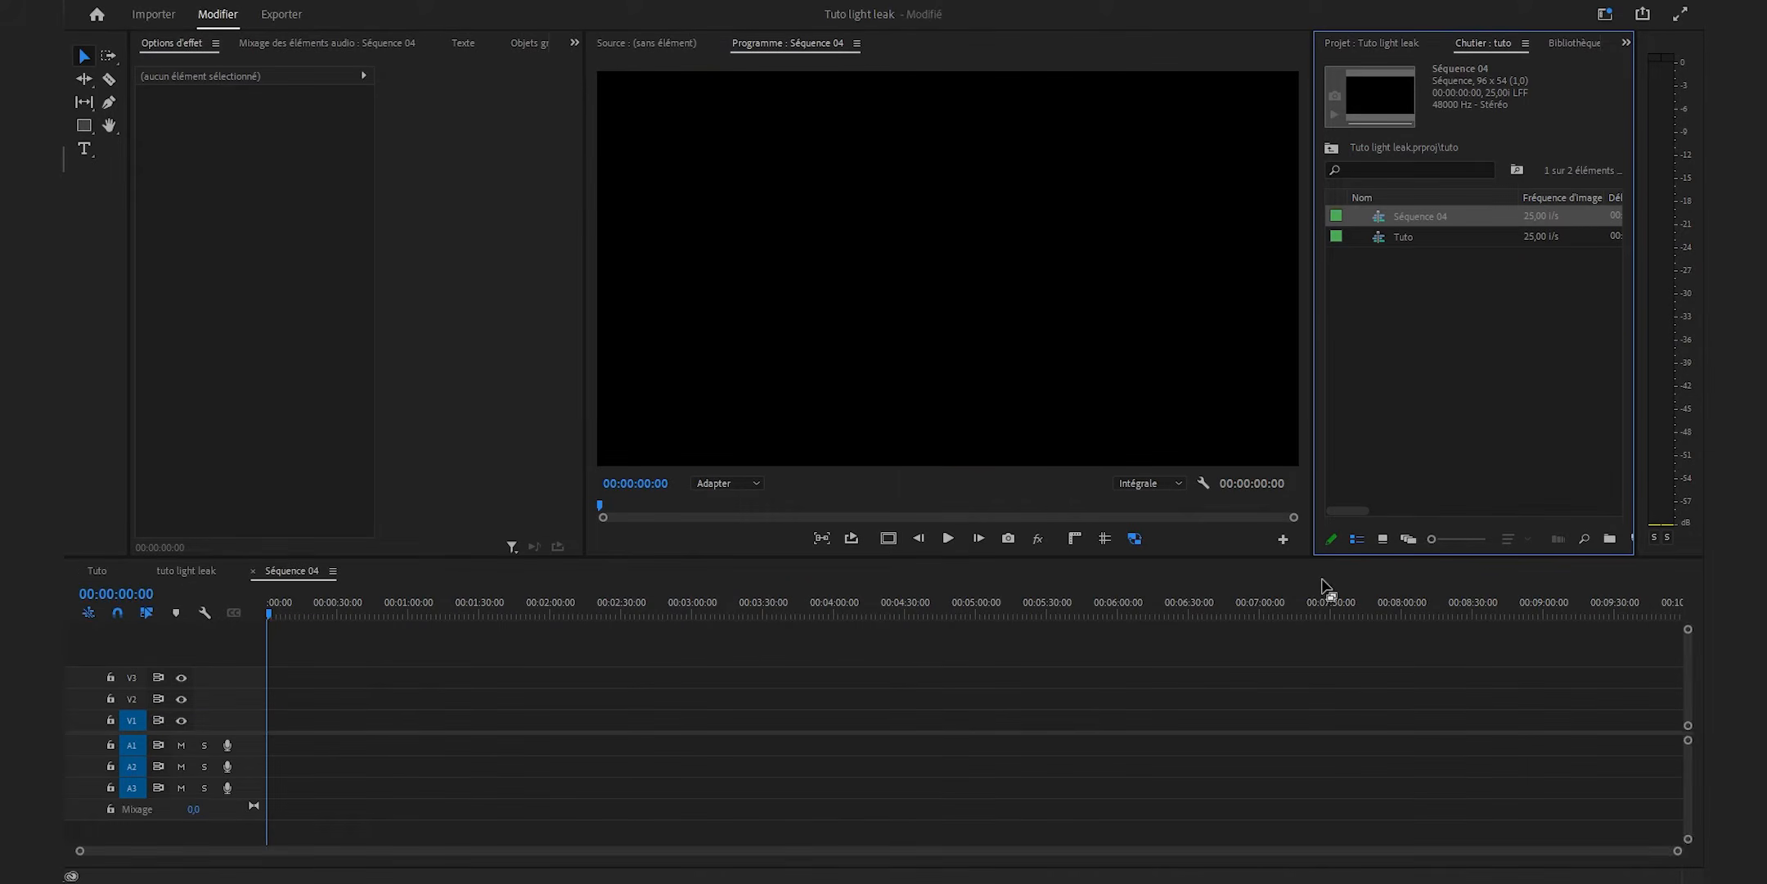
- Create a black video item in the bin at 96 by 54 and 25 fps
right_click(1439, 391)
mouse_move(1509, 471)
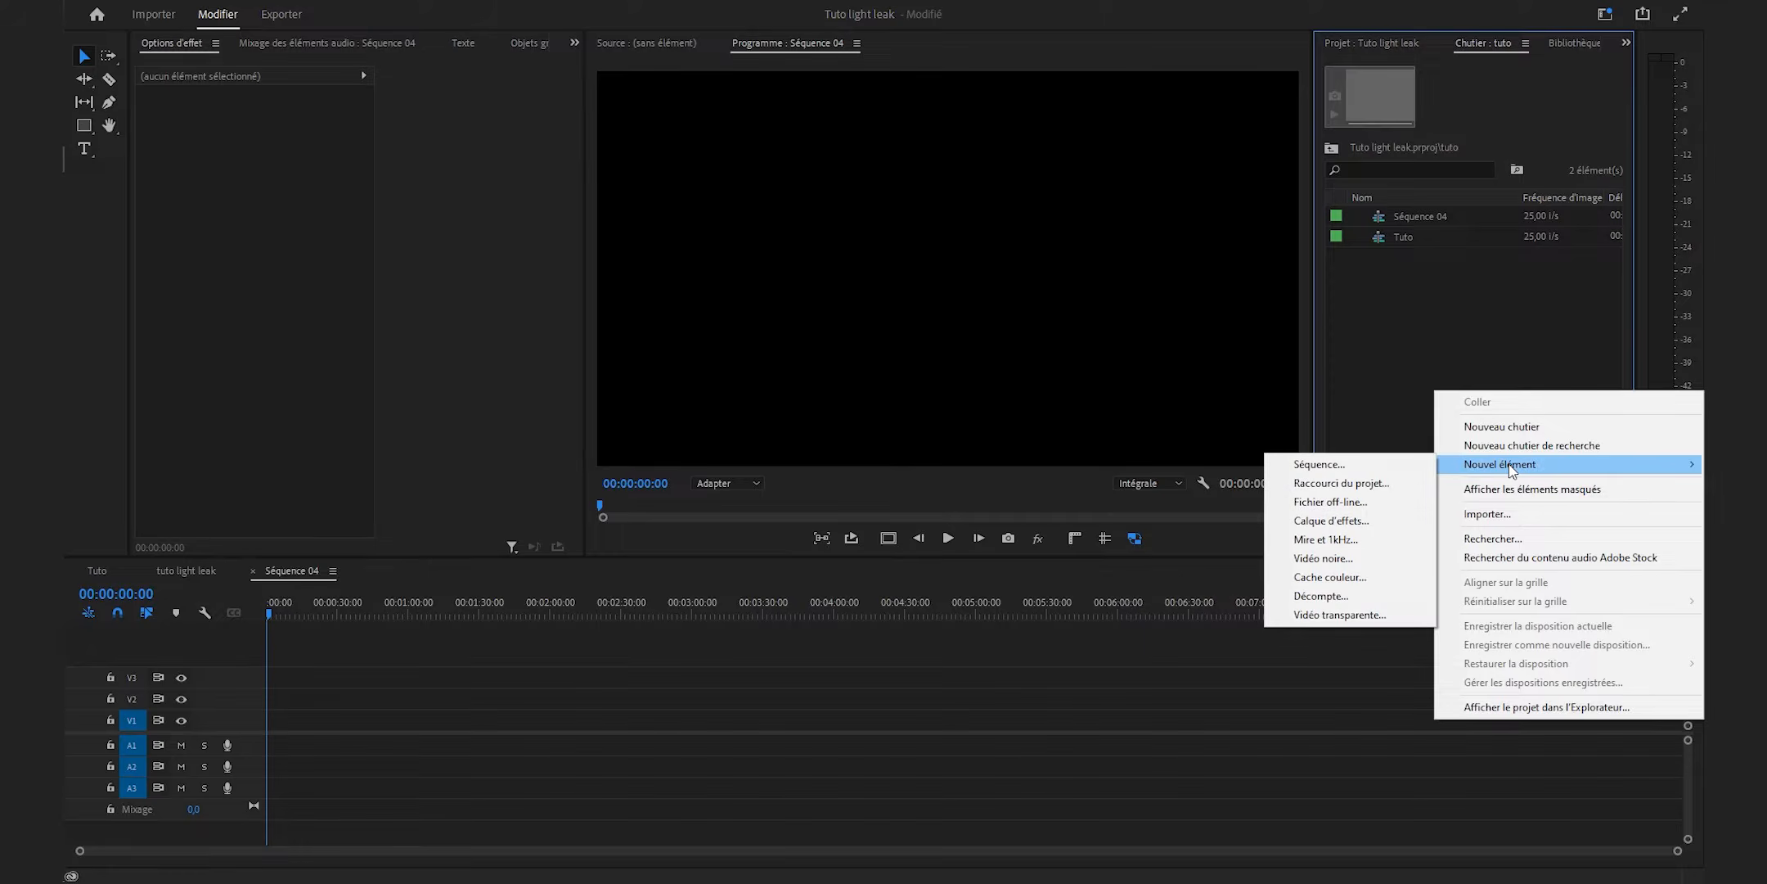
click(1323, 558)
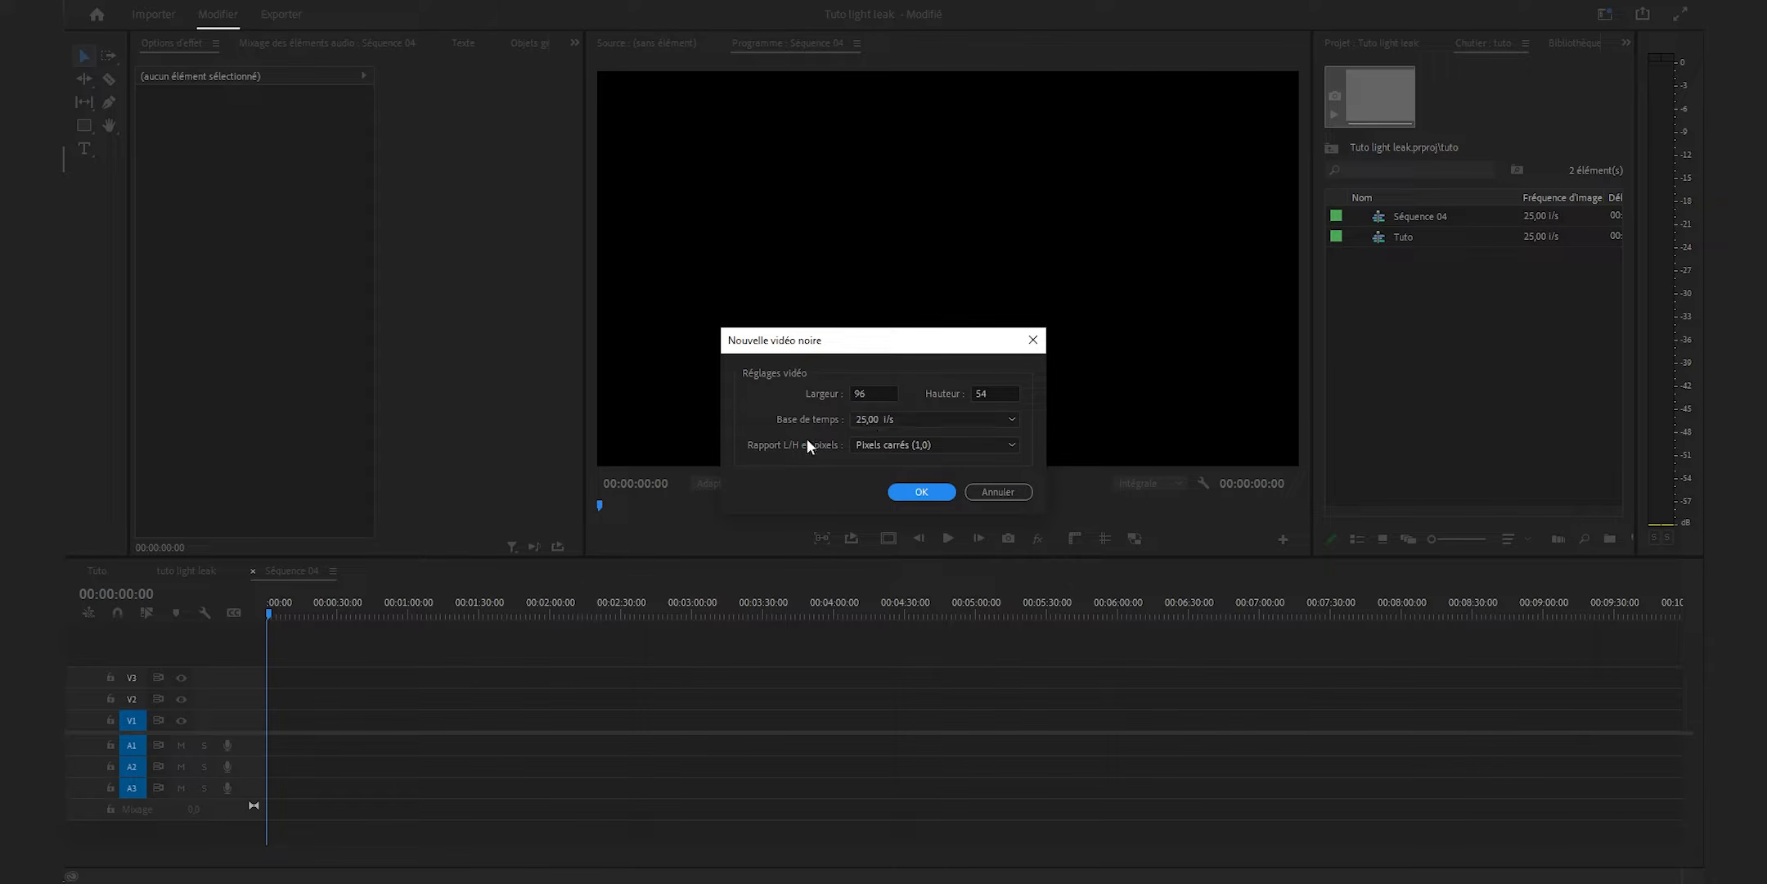
click(930, 488)
- Place the black video at the start of track V1 and extend it to about 15 seconds
drag(1435, 213, 278, 723)
drag(1666, 854, 540, 851)
drag(331, 720, 470, 733)
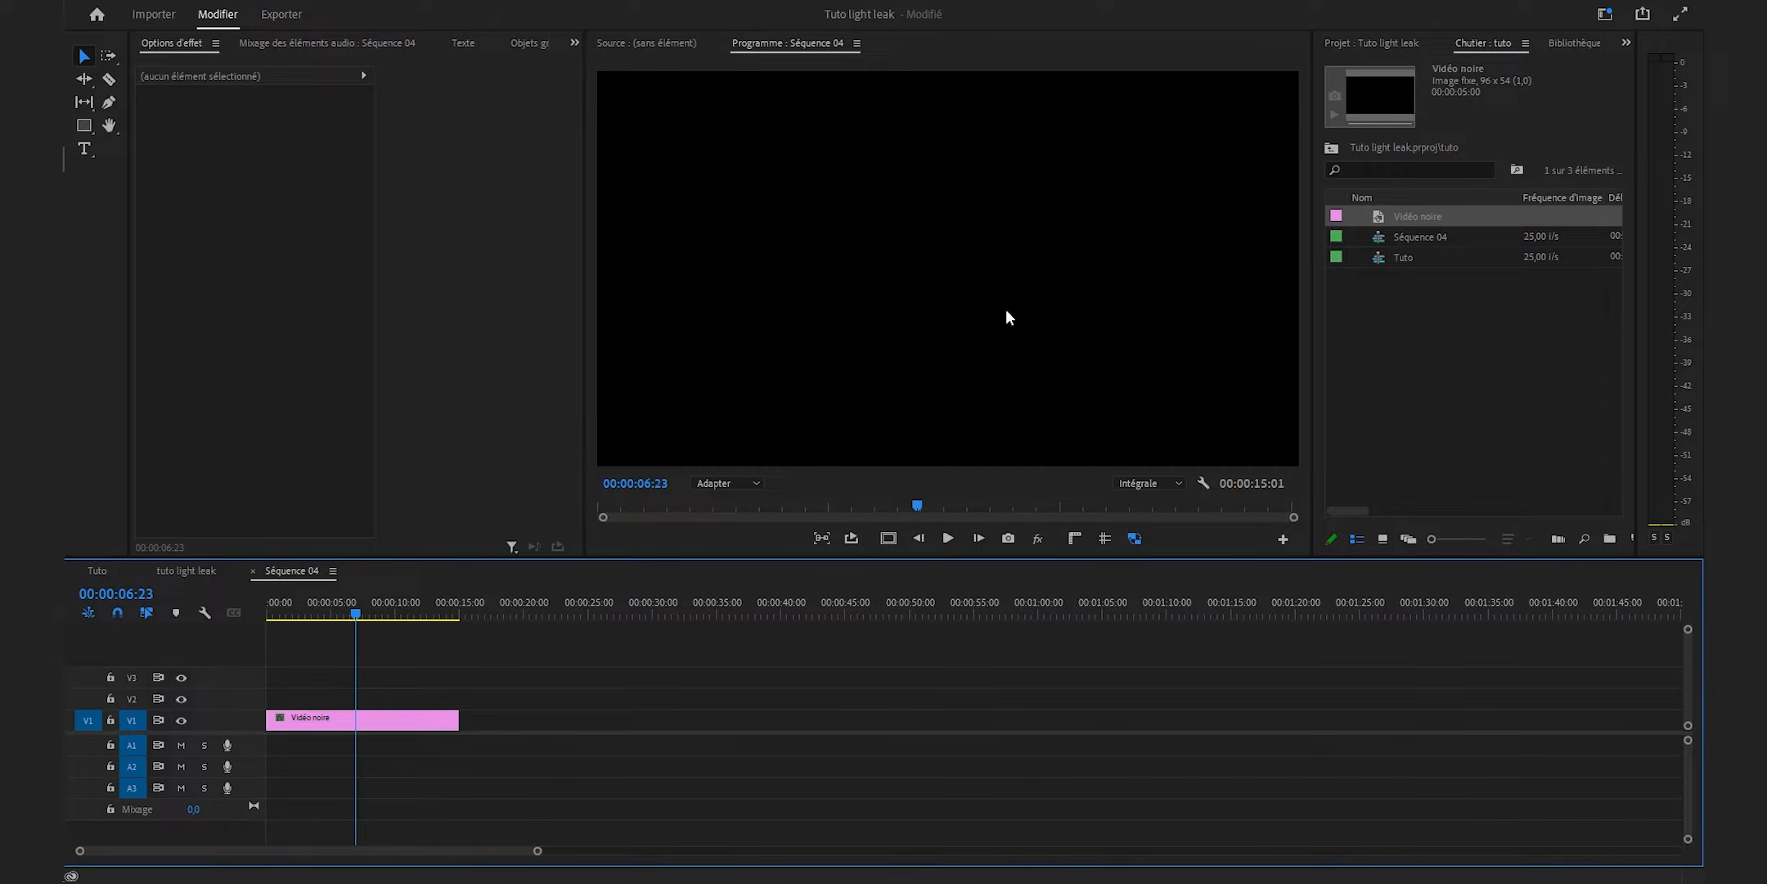
- Find the Noise HLS Auto effect and apply it to the black video clip
key(shift+7)
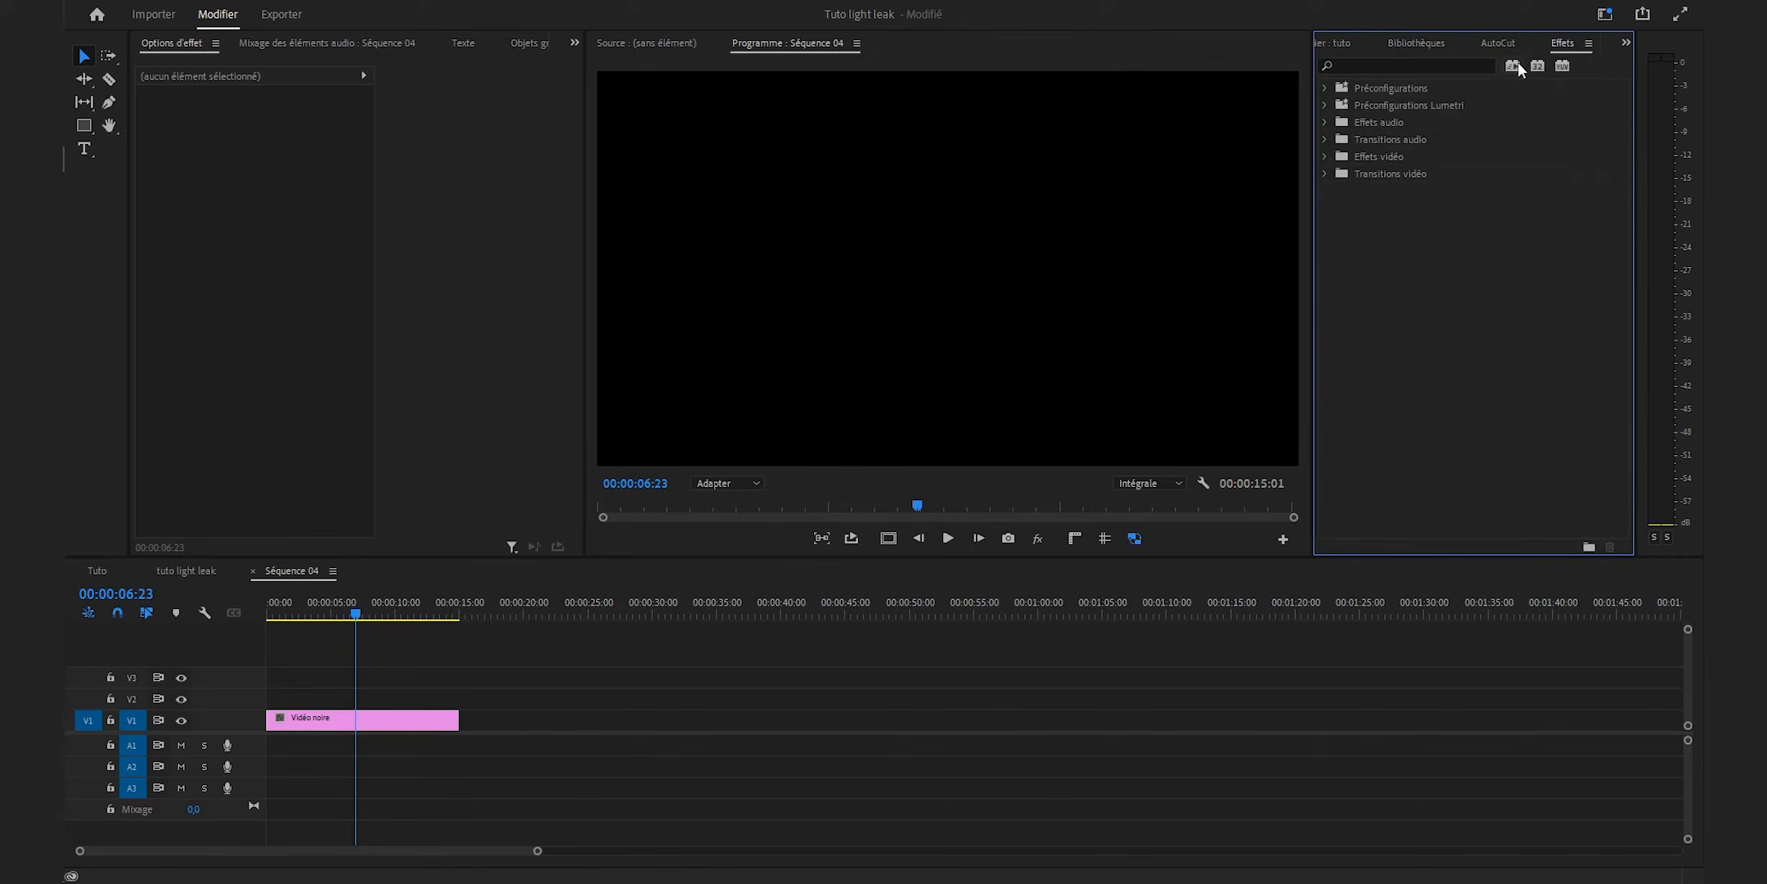
click(1446, 66)
text(noise)
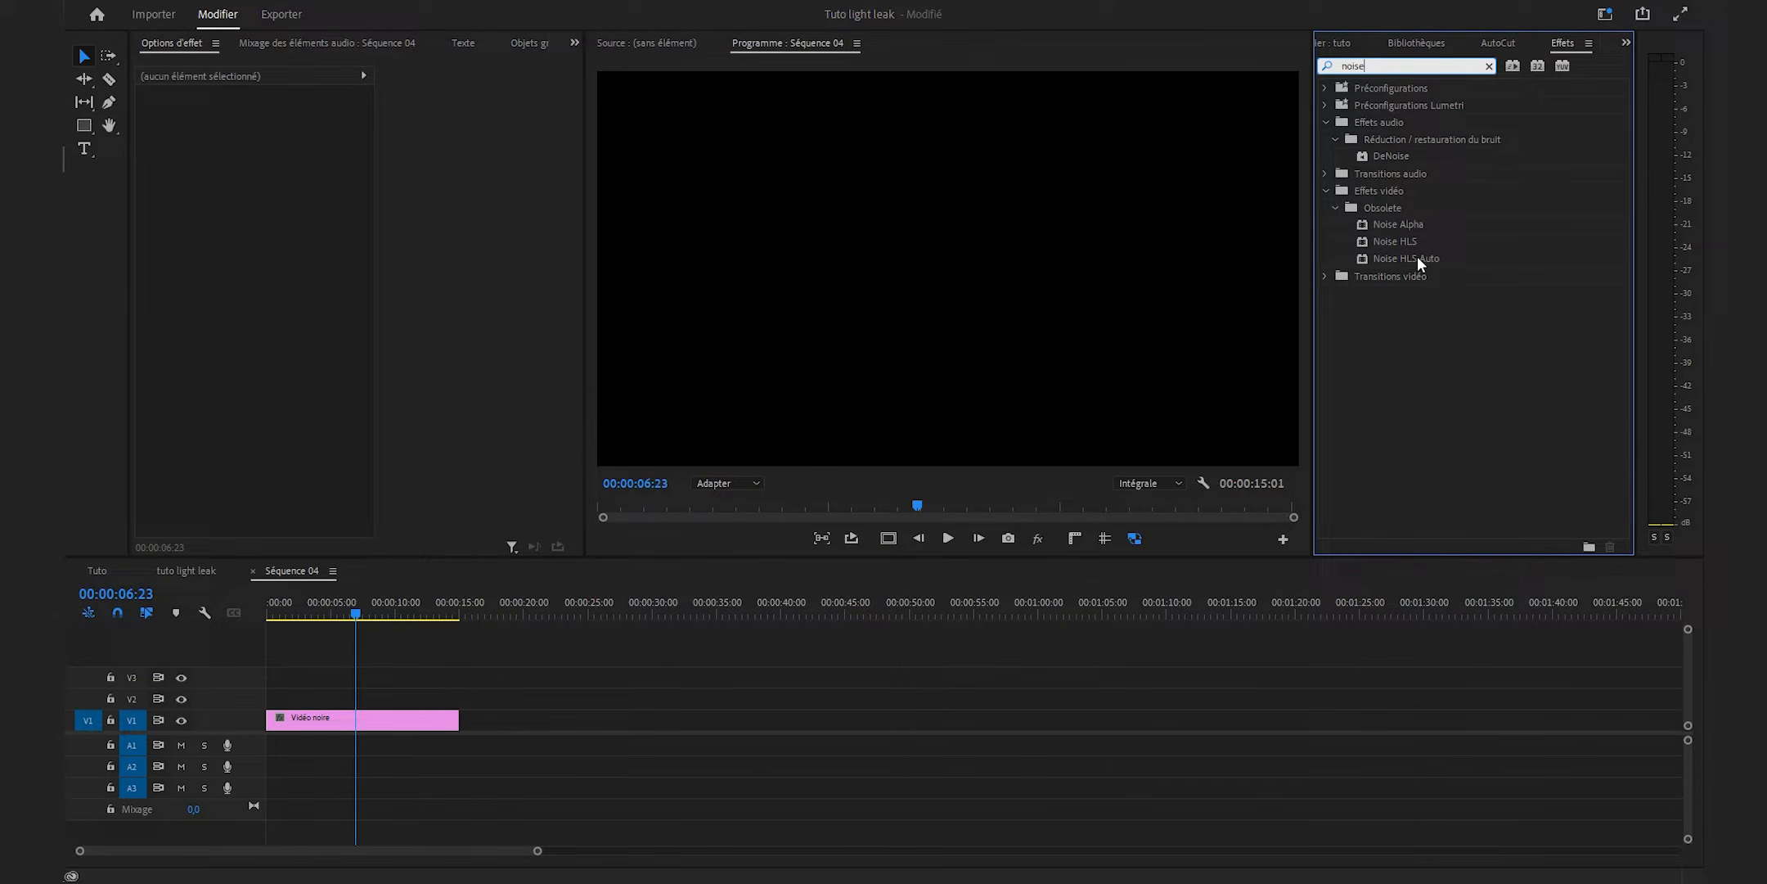
drag(1416, 256, 370, 723)
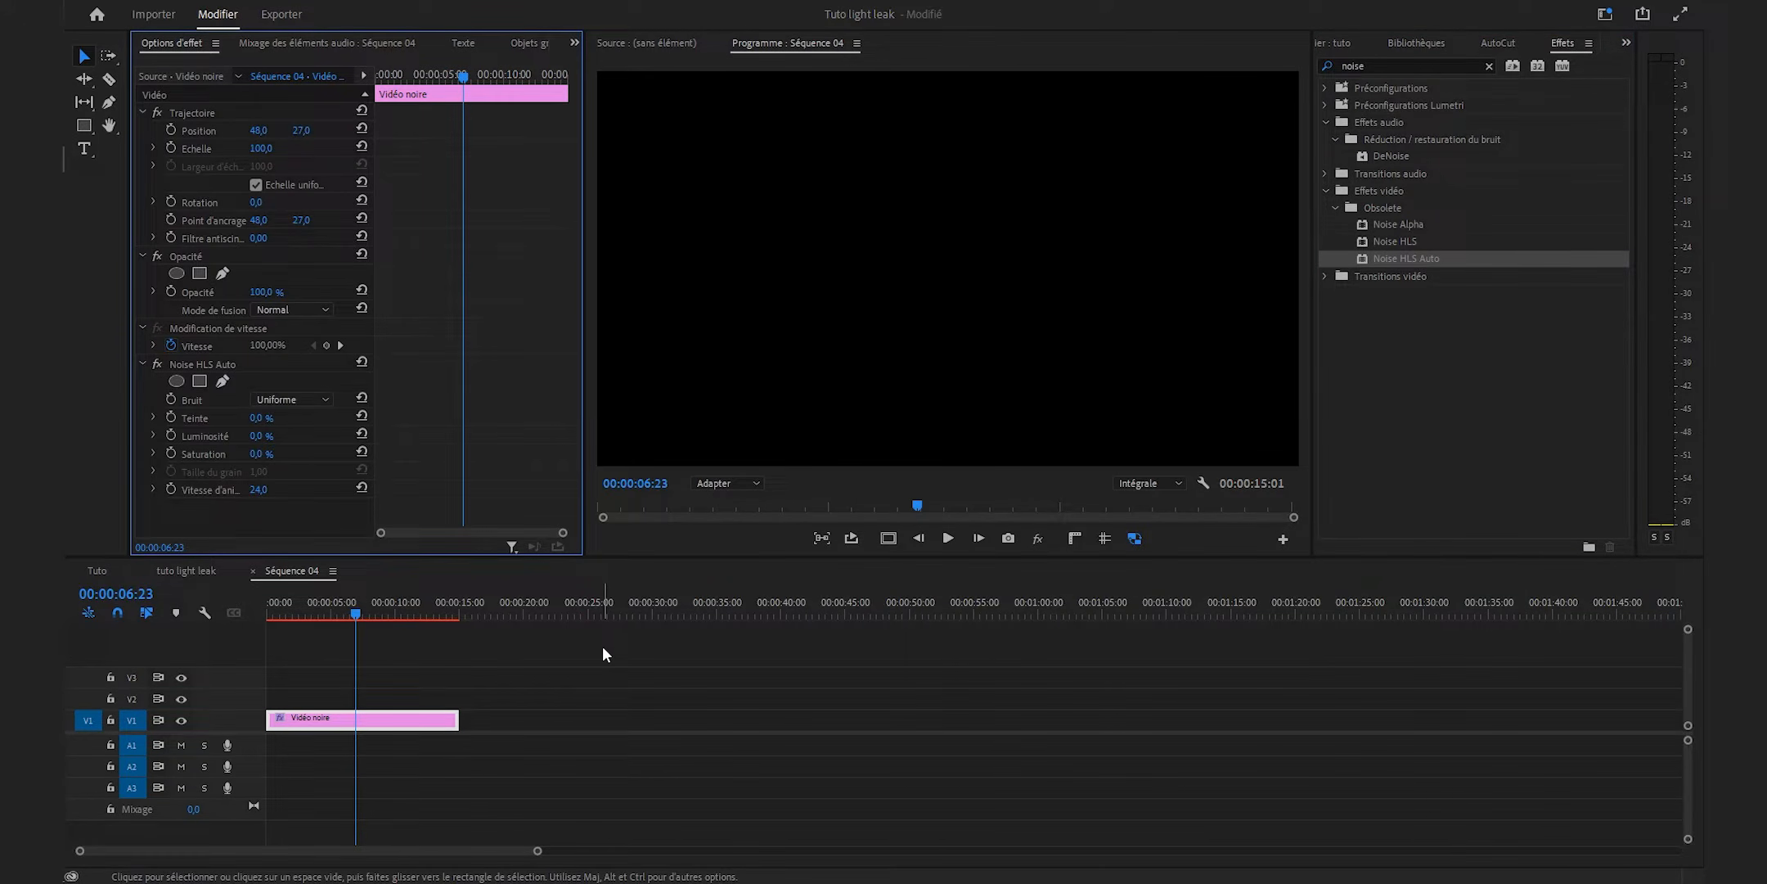
- Set the luminosity (Luminosité) of the clip's Noise HLS Auto effect to 1000%
click(390, 720)
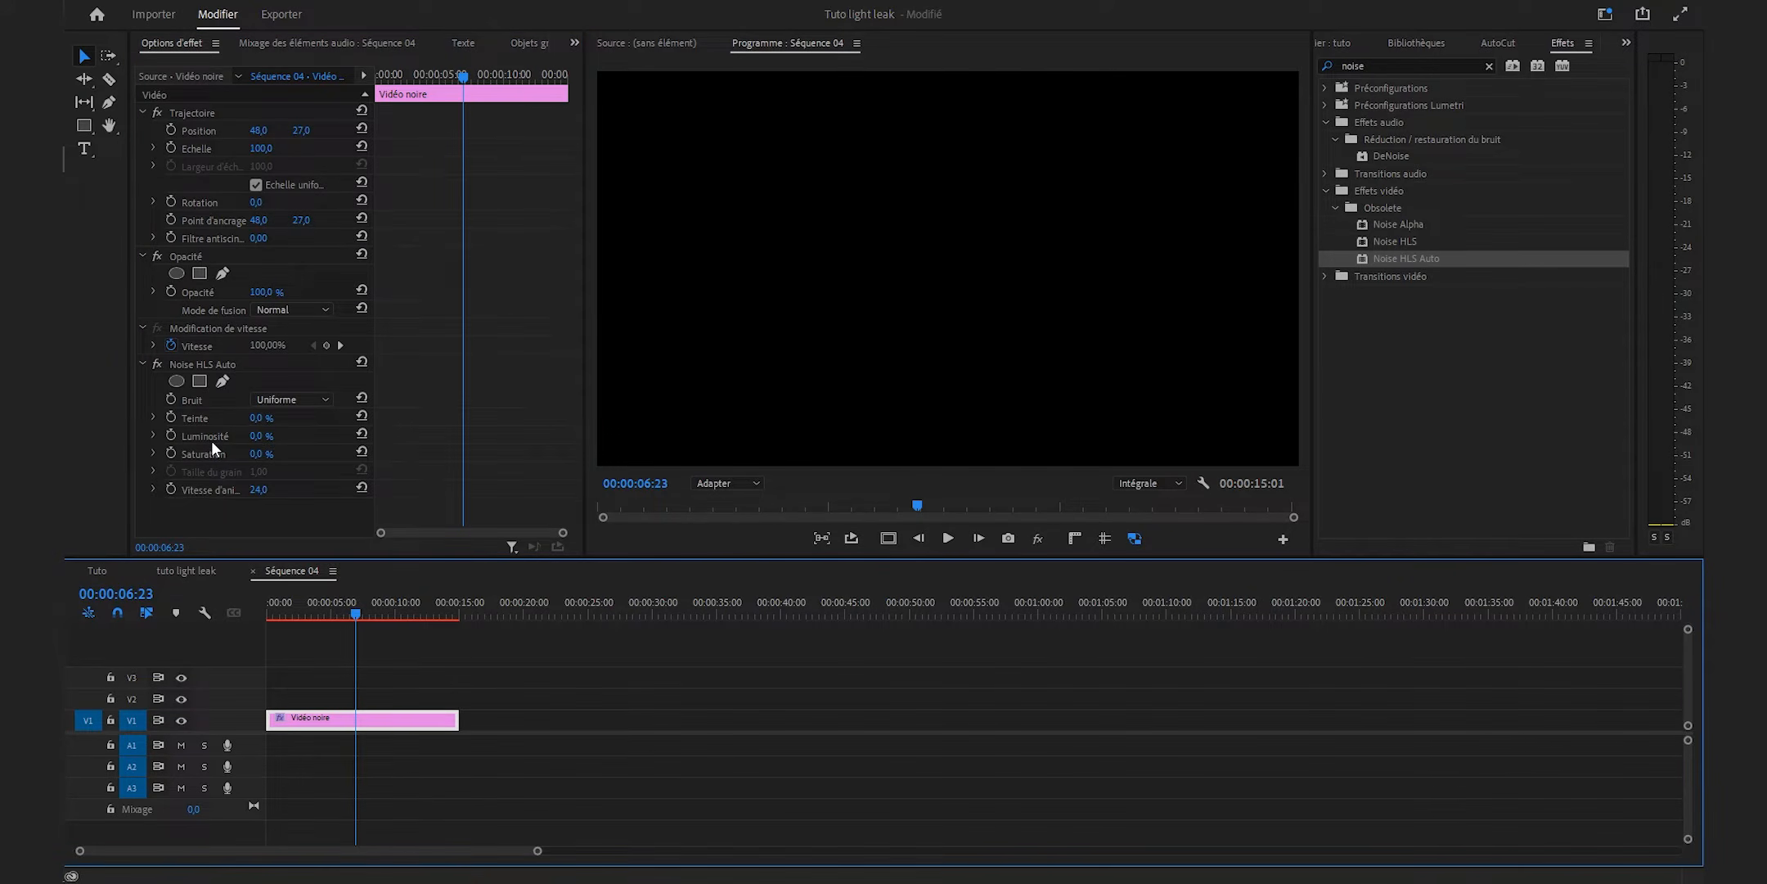
click(260, 435)
text(138)
key(Return)
drag(266, 436, 301, 434)
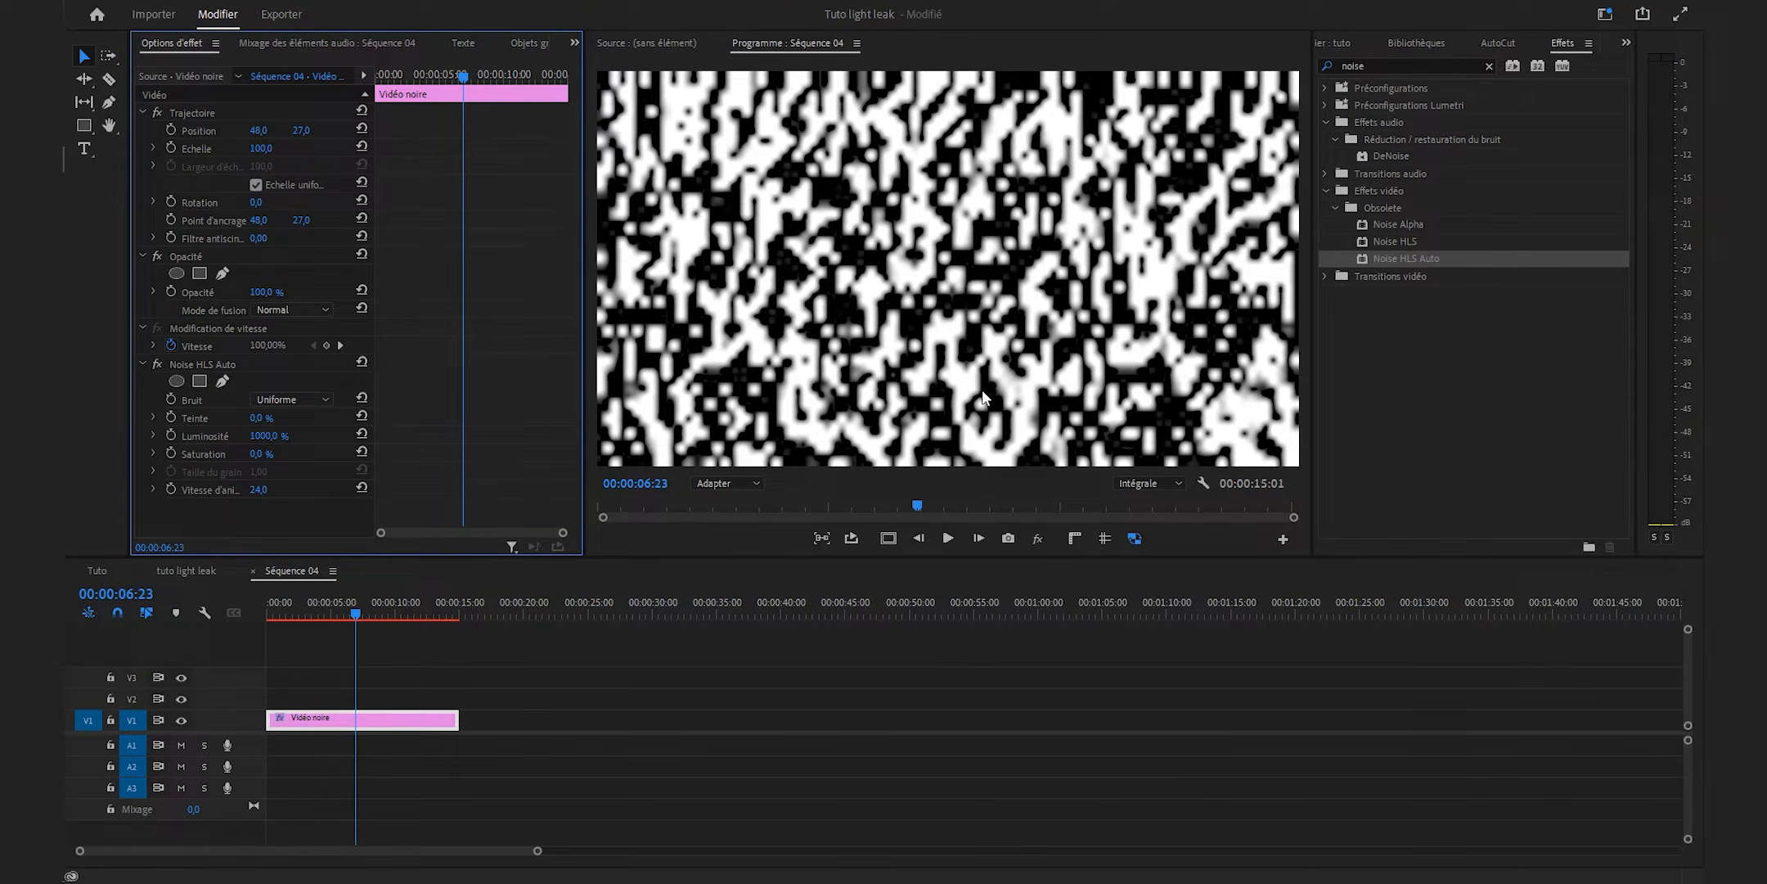
- Change the noise type to Grain, with a grain size of 10 and a noise animation speed of 1
click(285, 400)
click(306, 452)
drag(279, 473, 352, 473)
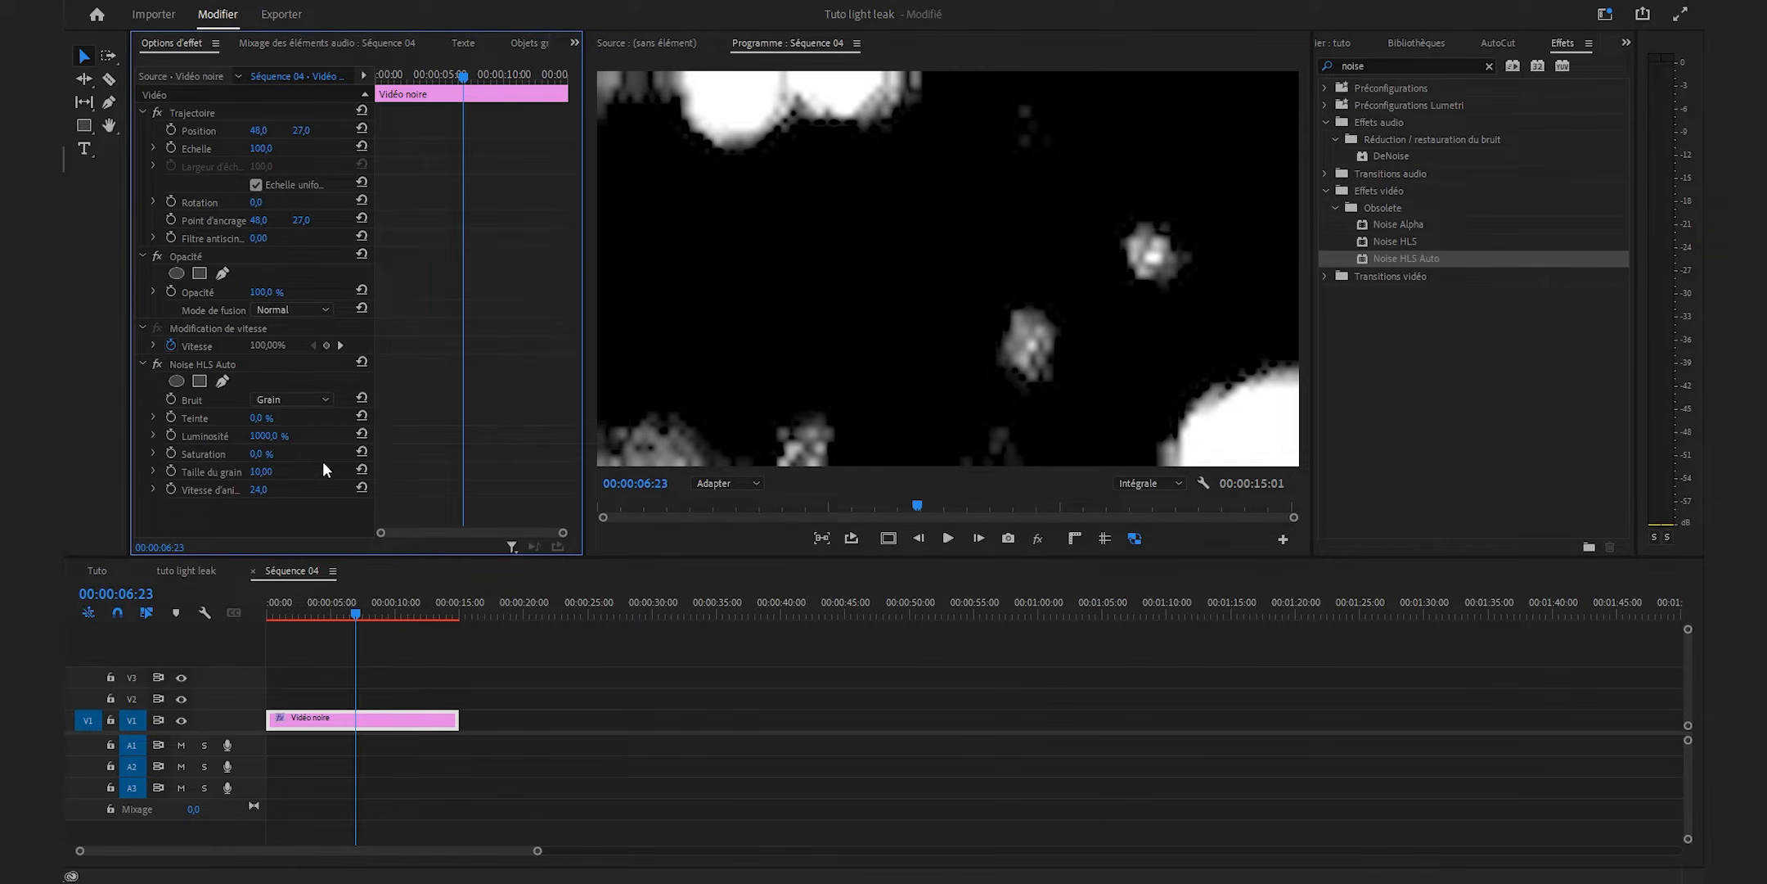
click(273, 489)
text(1)
- Preview the animated grain in the timeline and toggle the high-quality playback option of the program monitor
drag(322, 609, 277, 607)
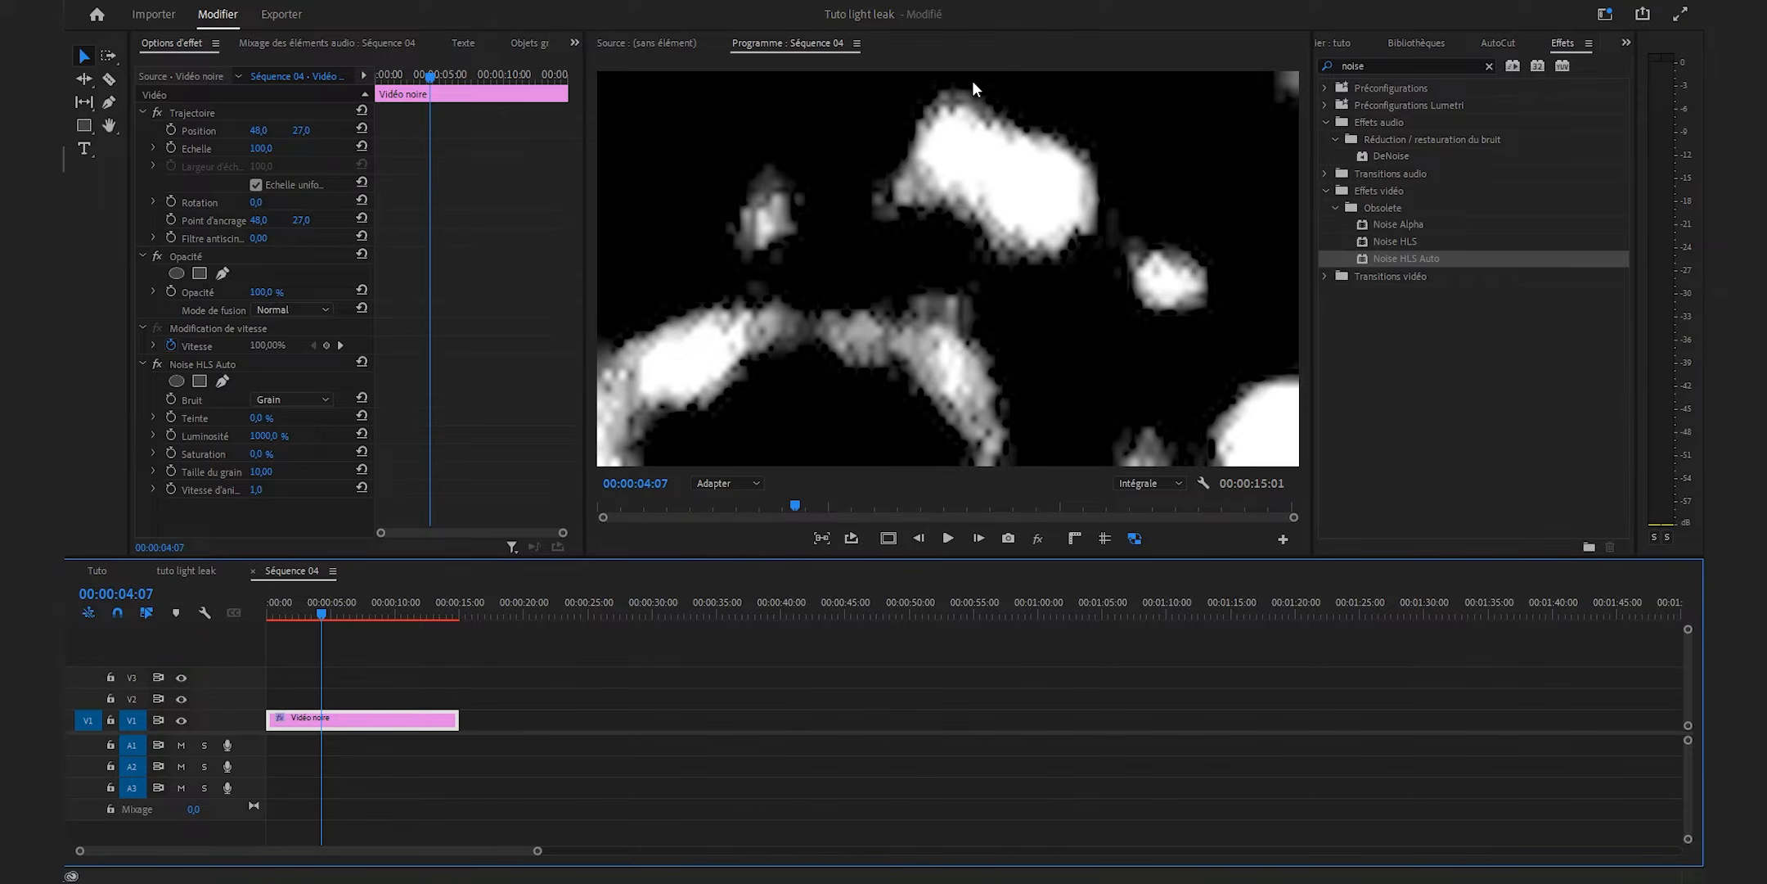
click(315, 610)
key(space)
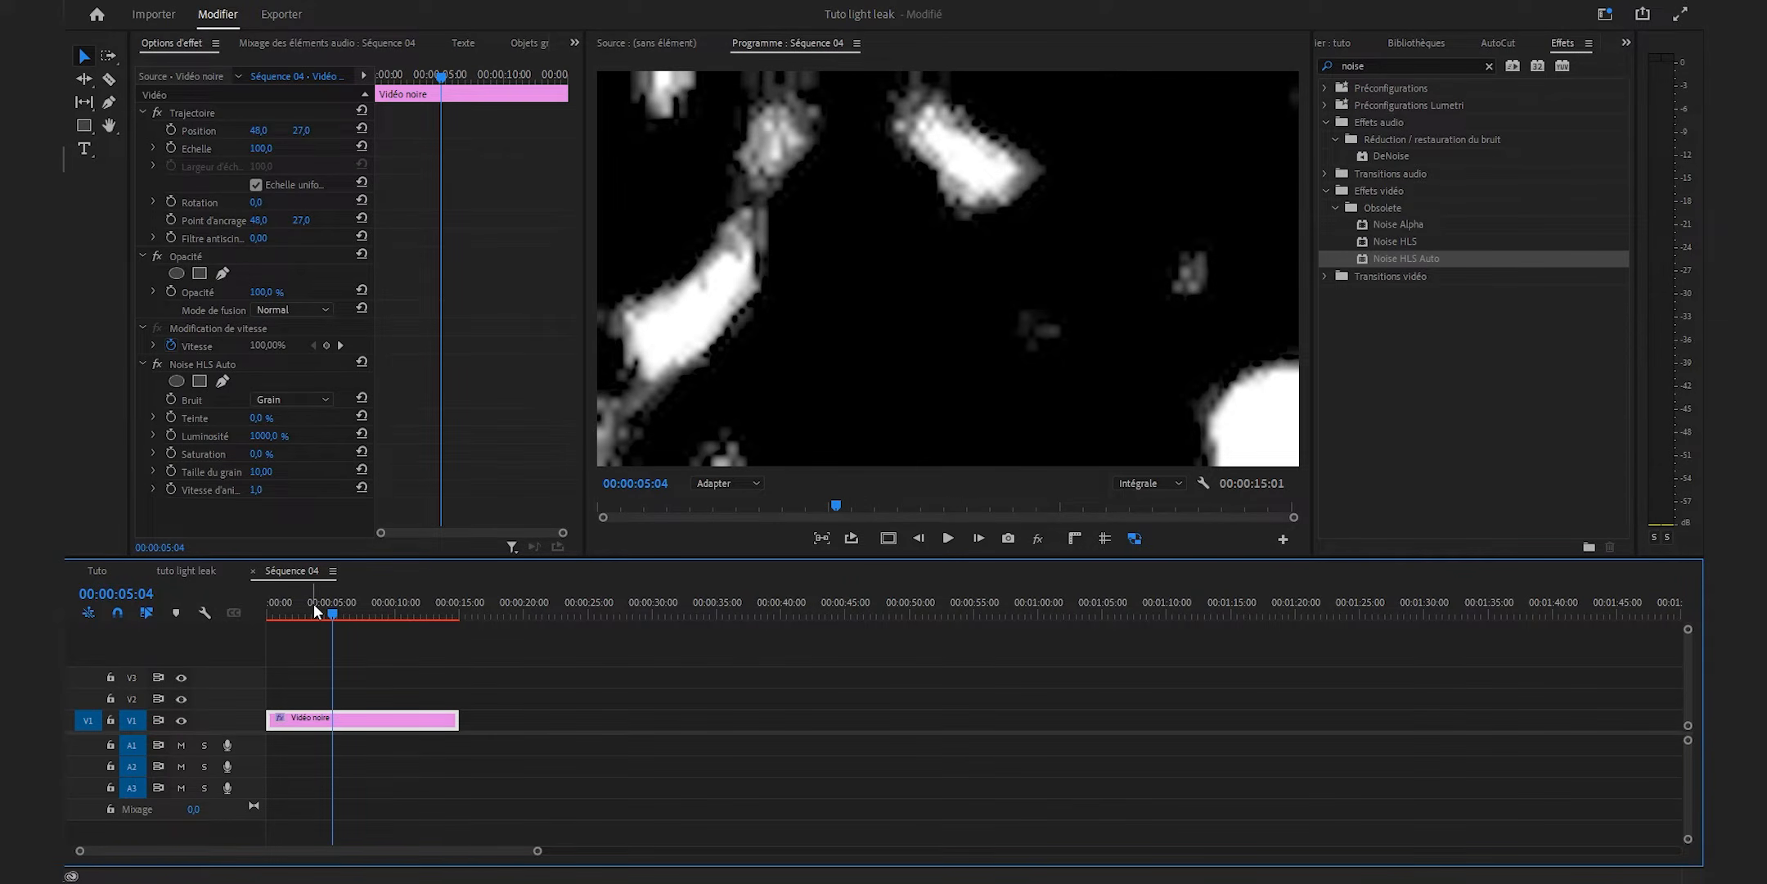
click(1203, 484)
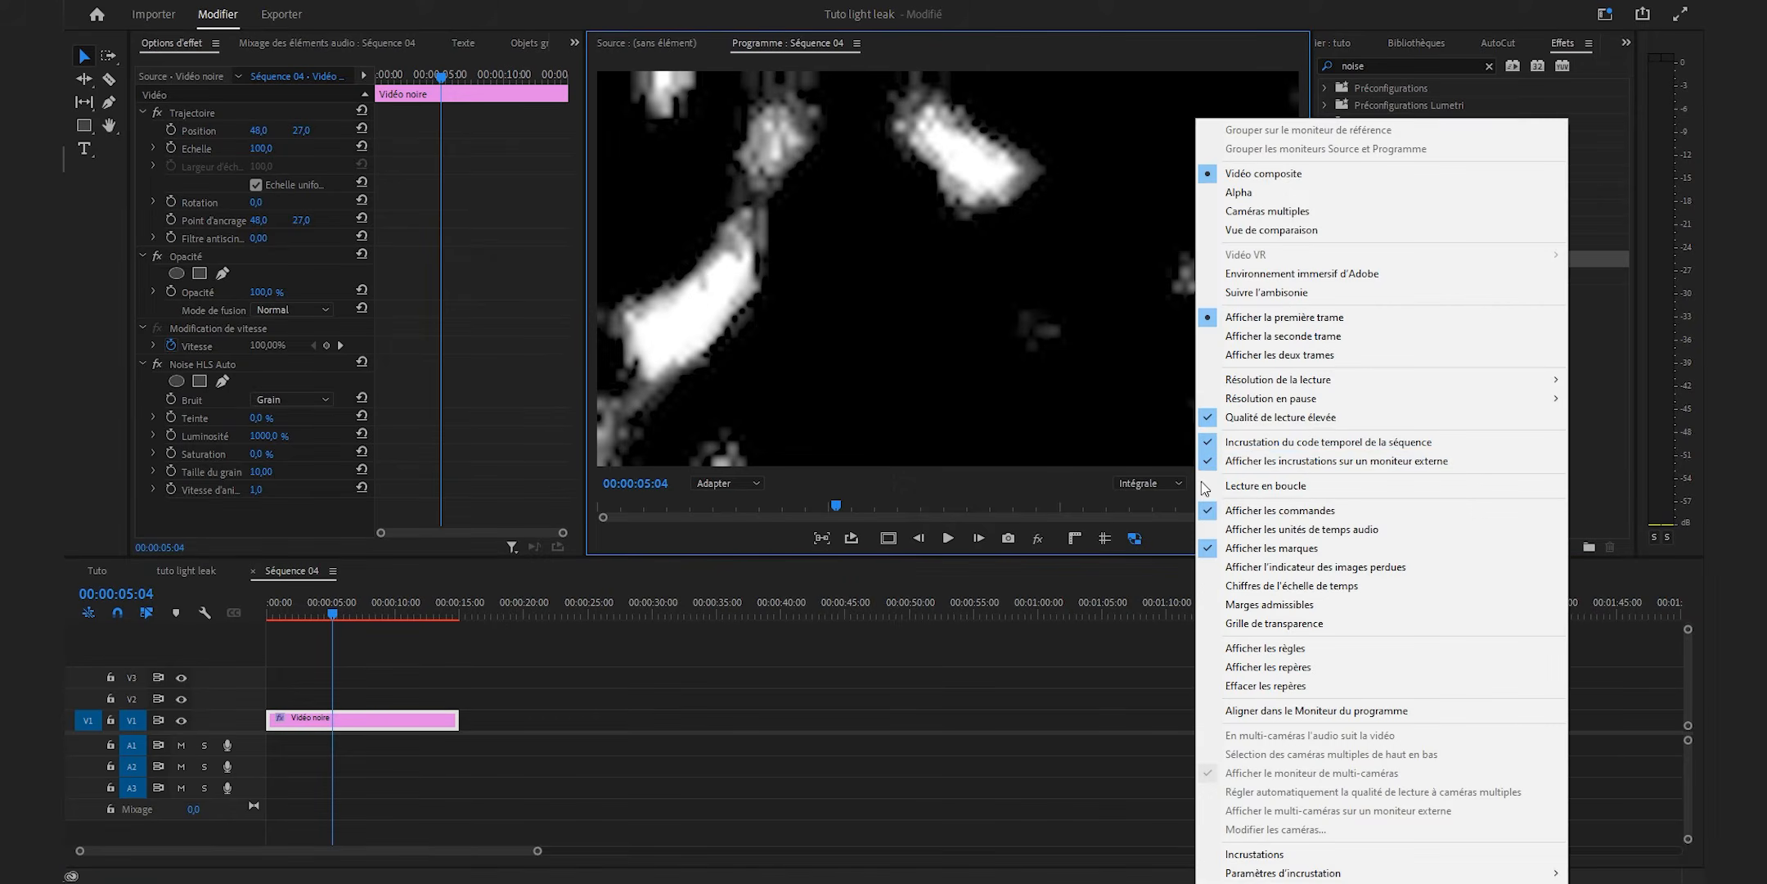
click(1267, 418)
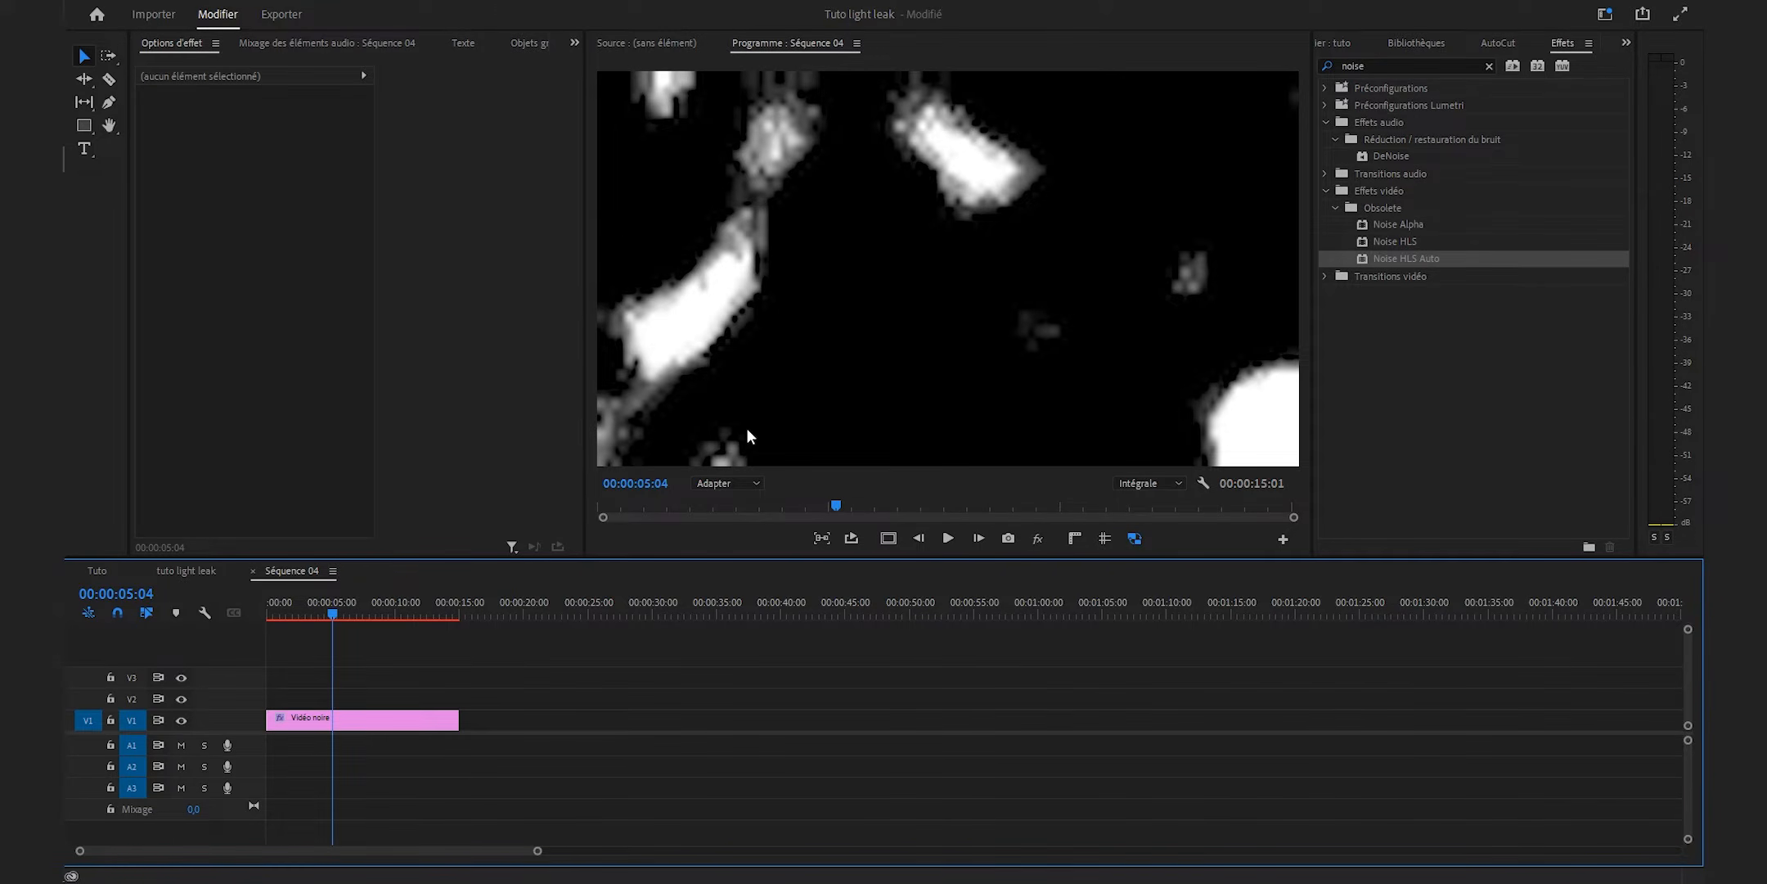
- Find the Flou accéléré effect and apply it to the black video clip
click(1411, 65)
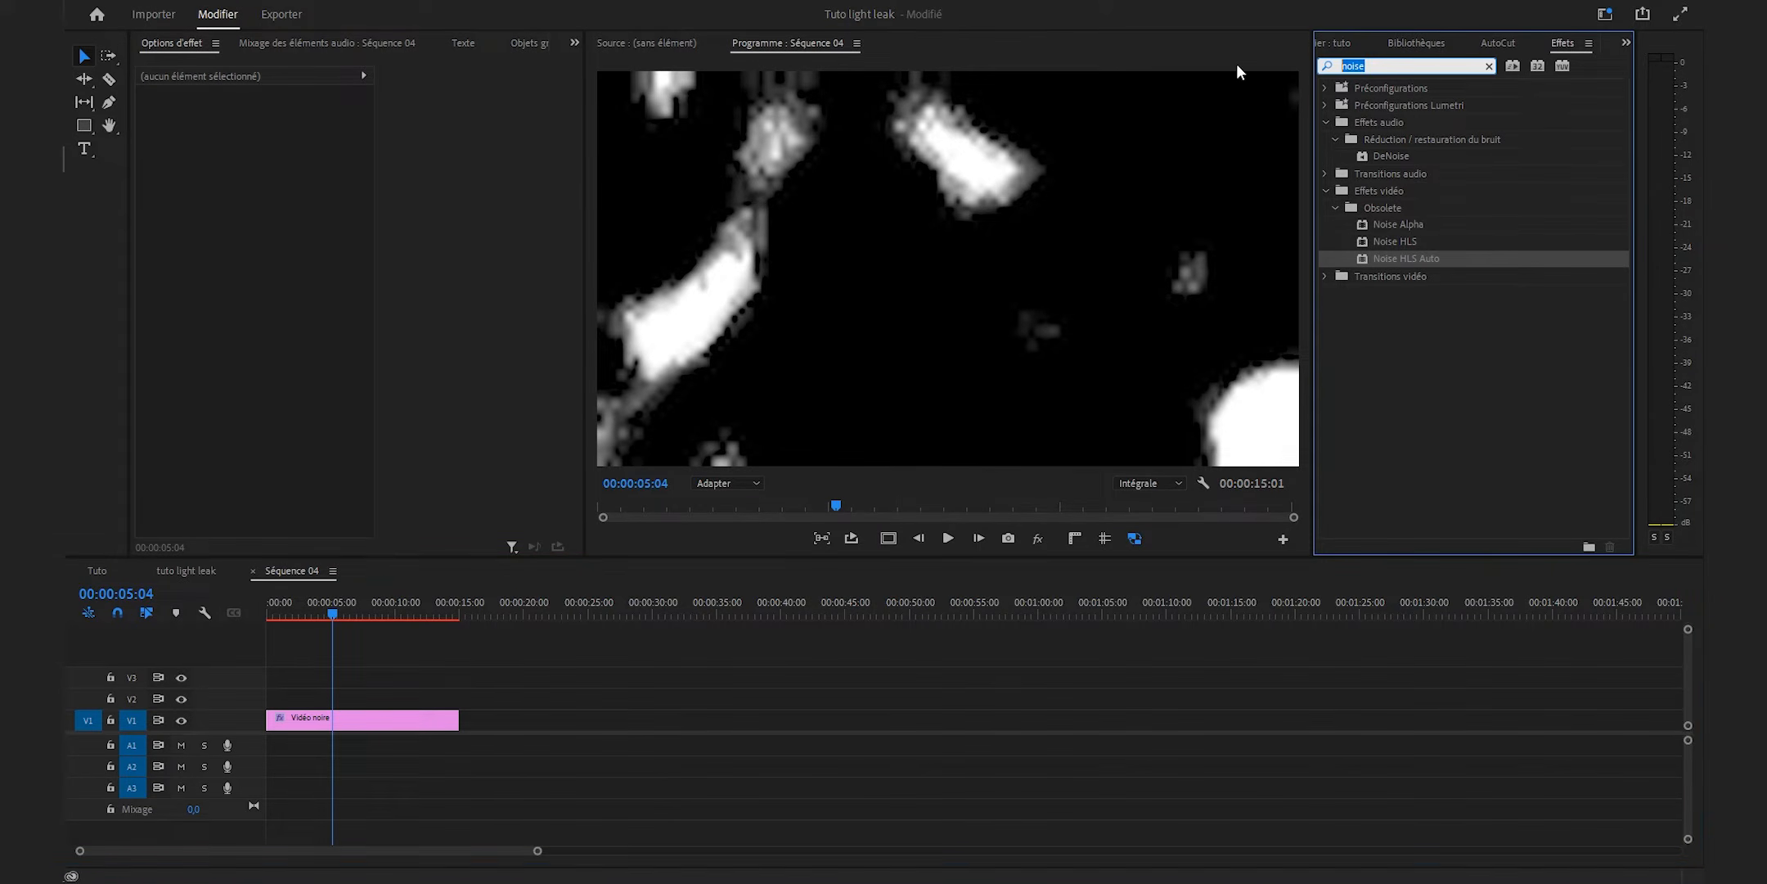
text(flou)
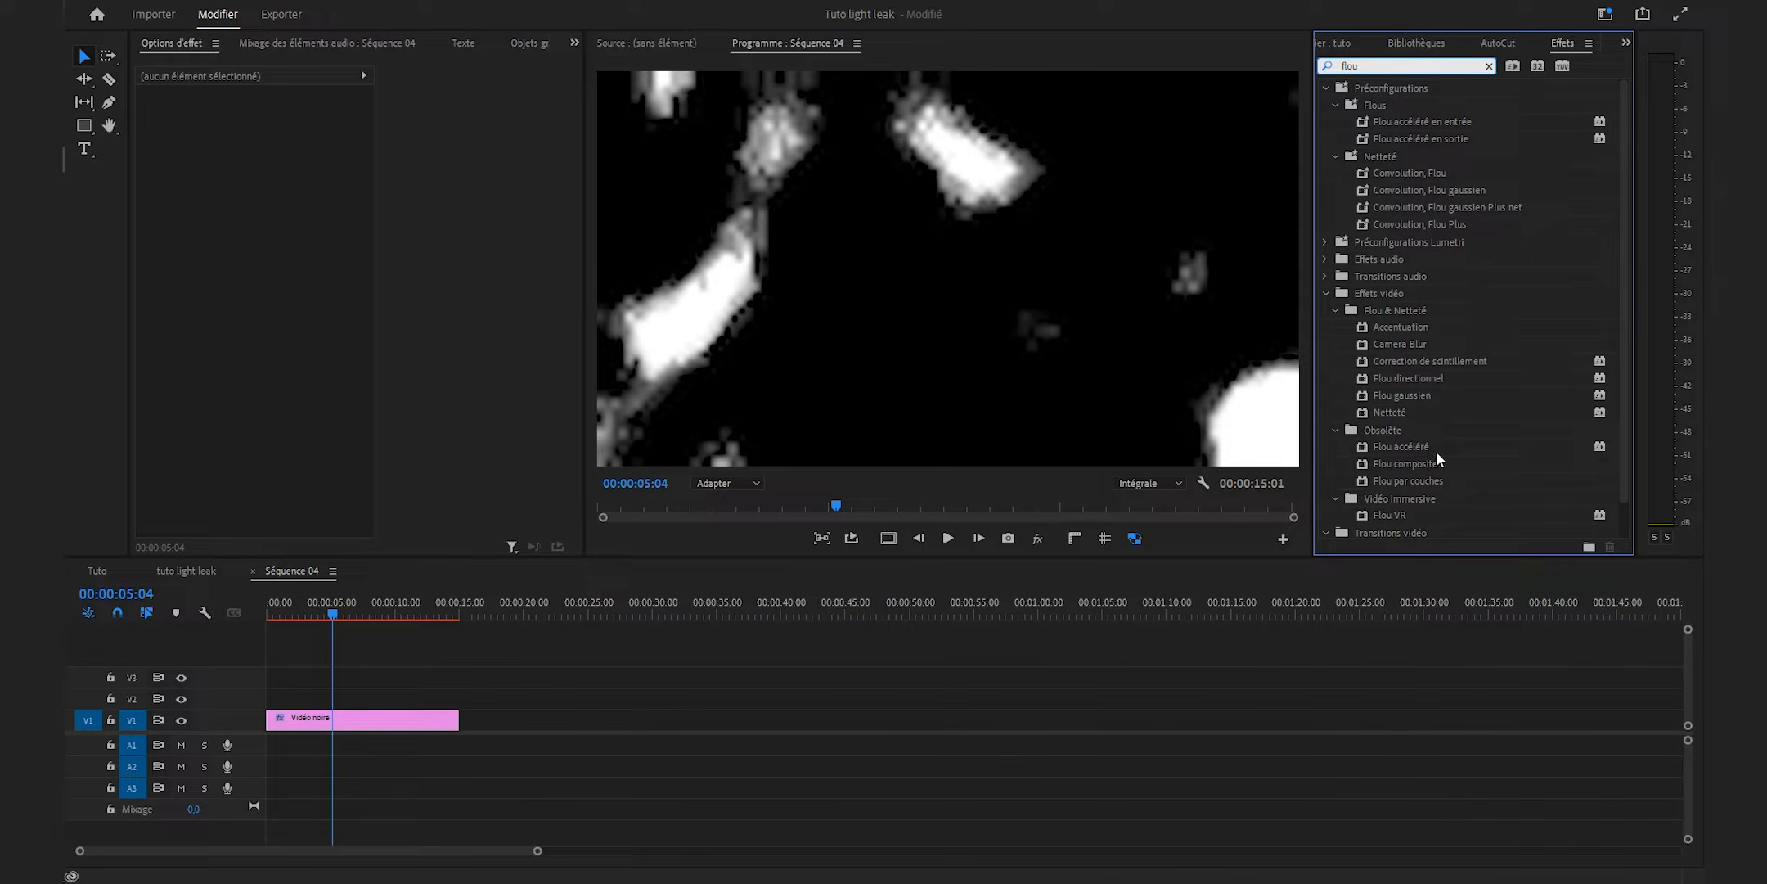
click(1418, 448)
drag(1420, 450, 368, 734)
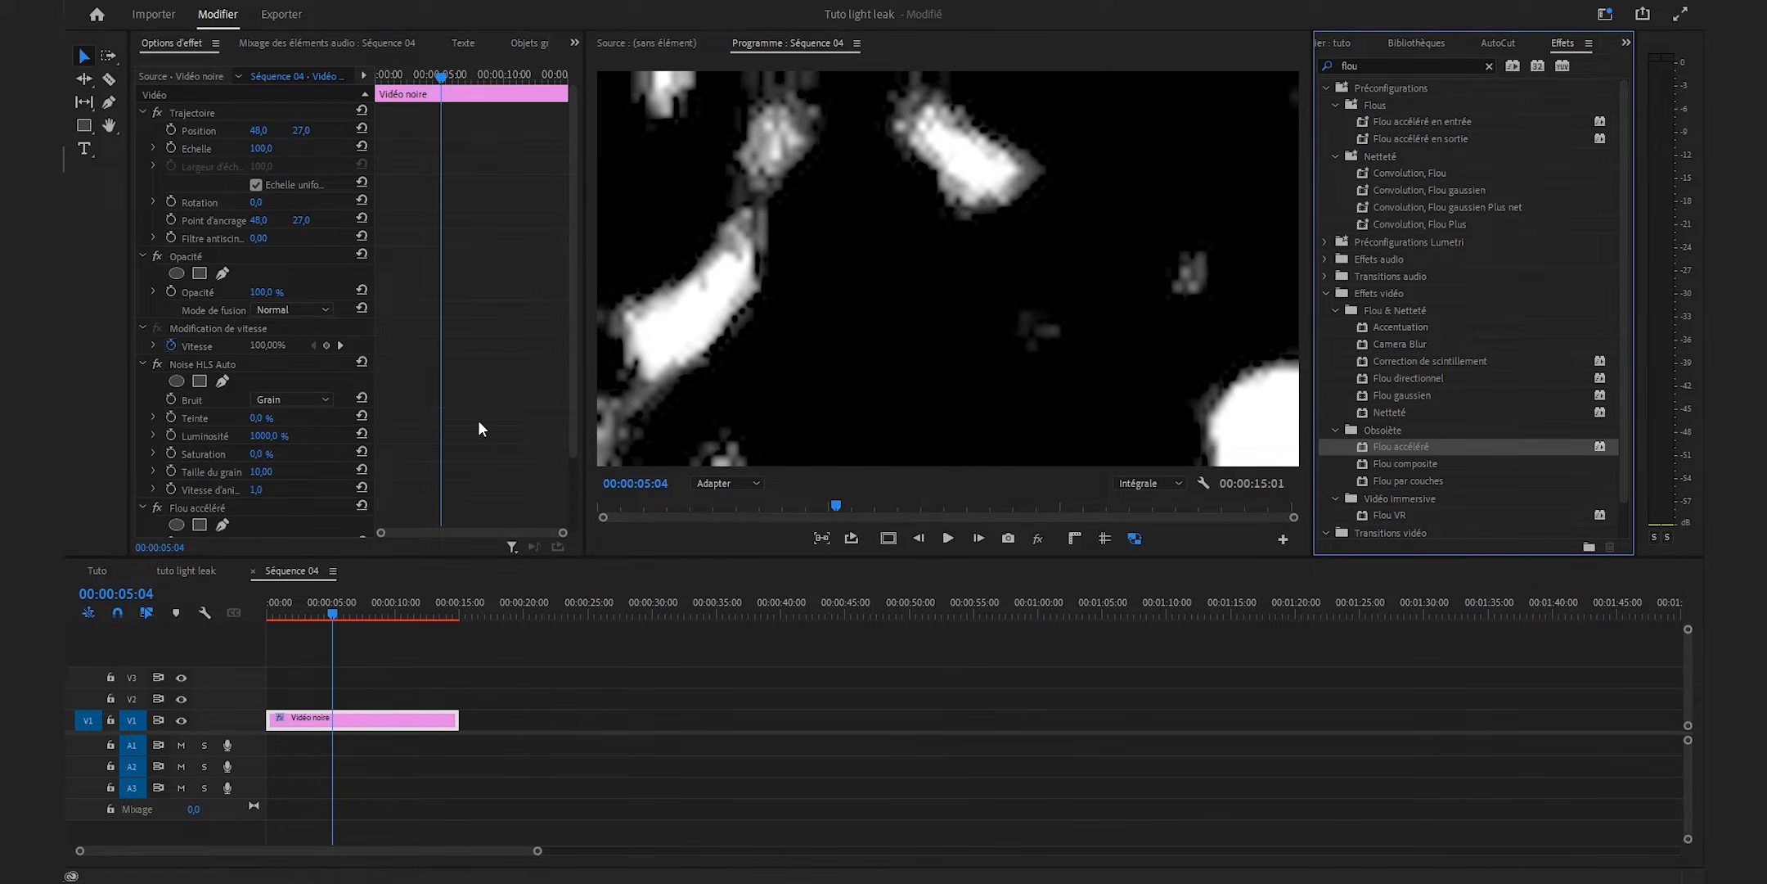
- Set the blur amount of the Flou accéléré effect to 15 and save the project
scroll(219, 484, down, 3)
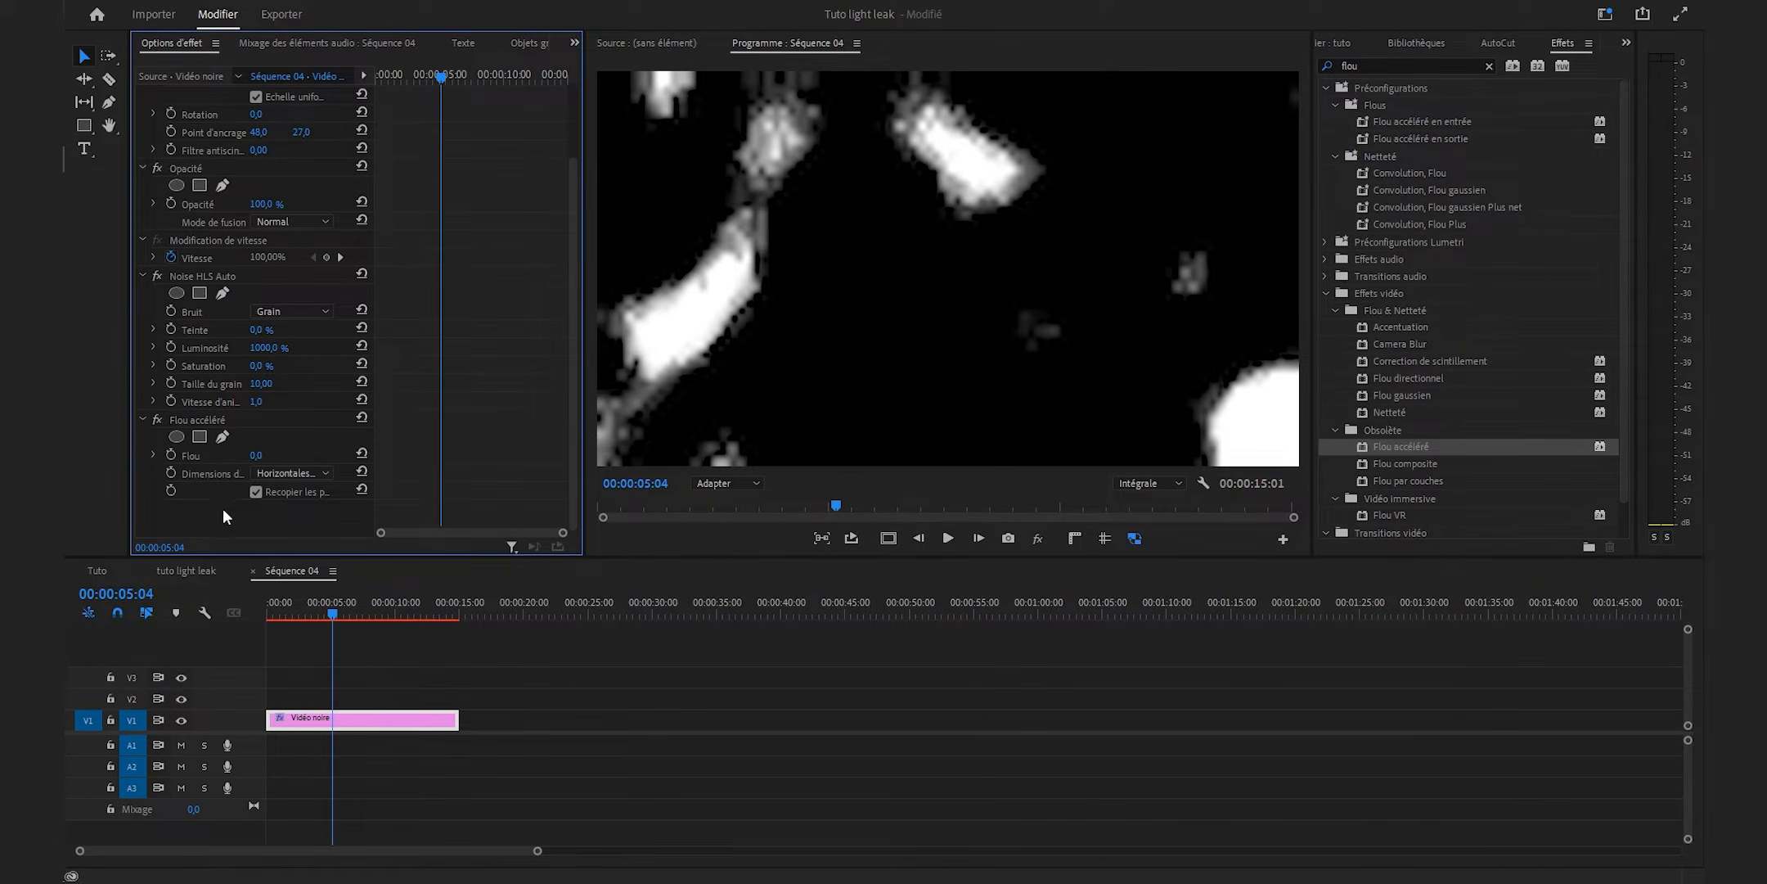
click(255, 455)
text(15)
key(Return)
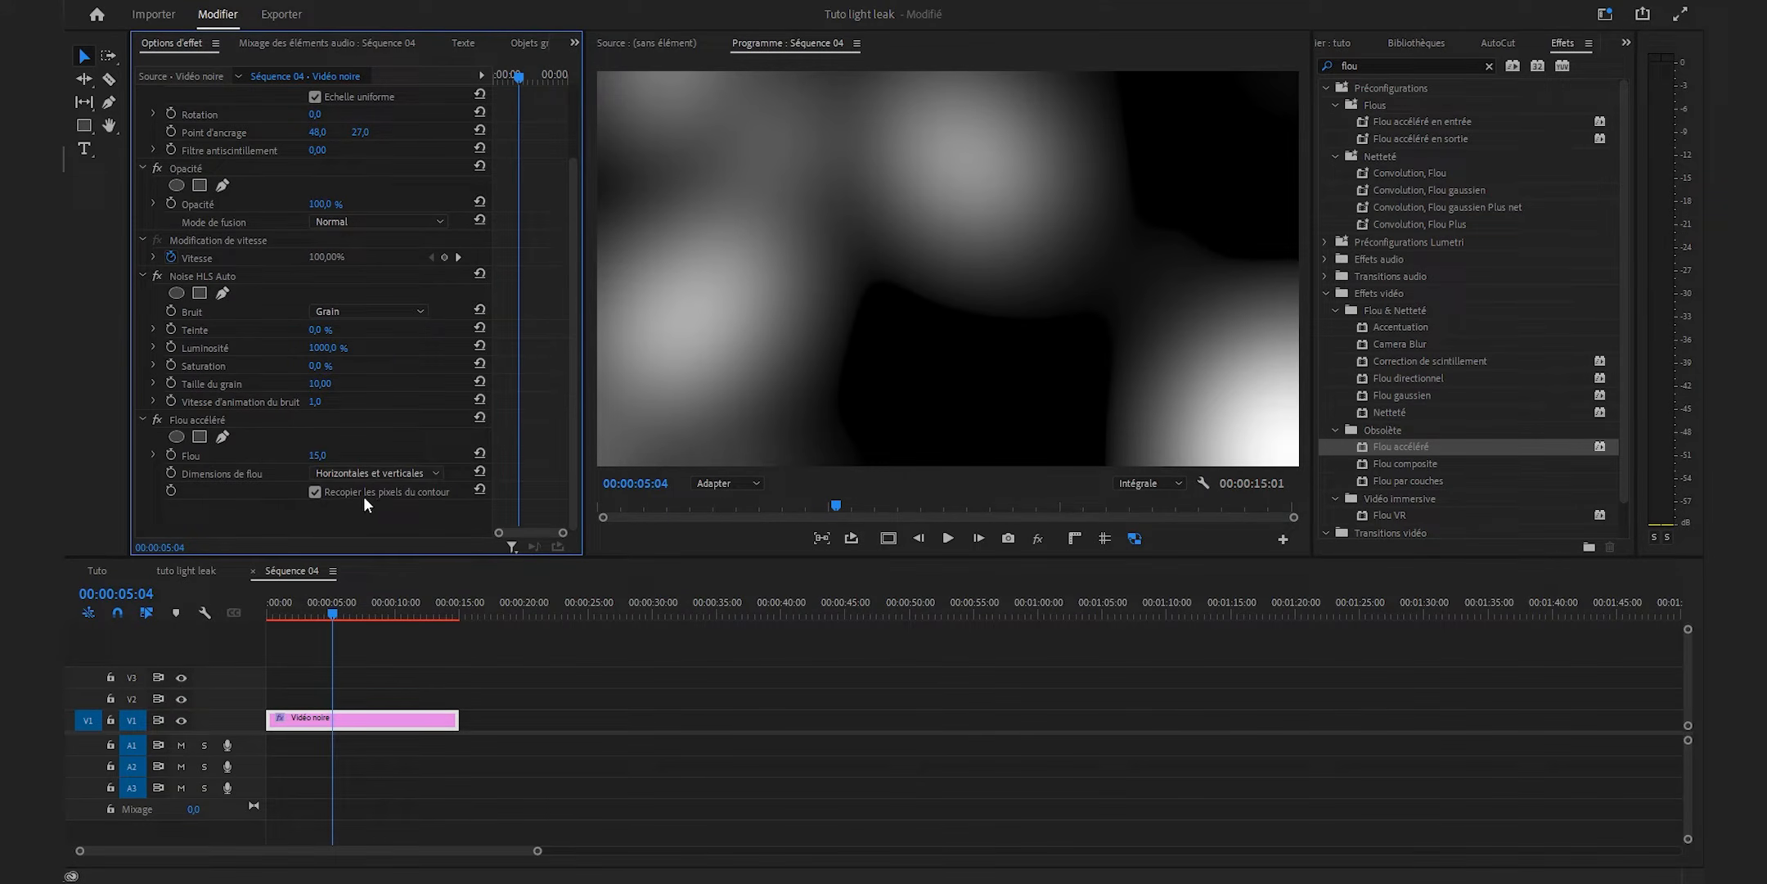
key(ctrl+s)
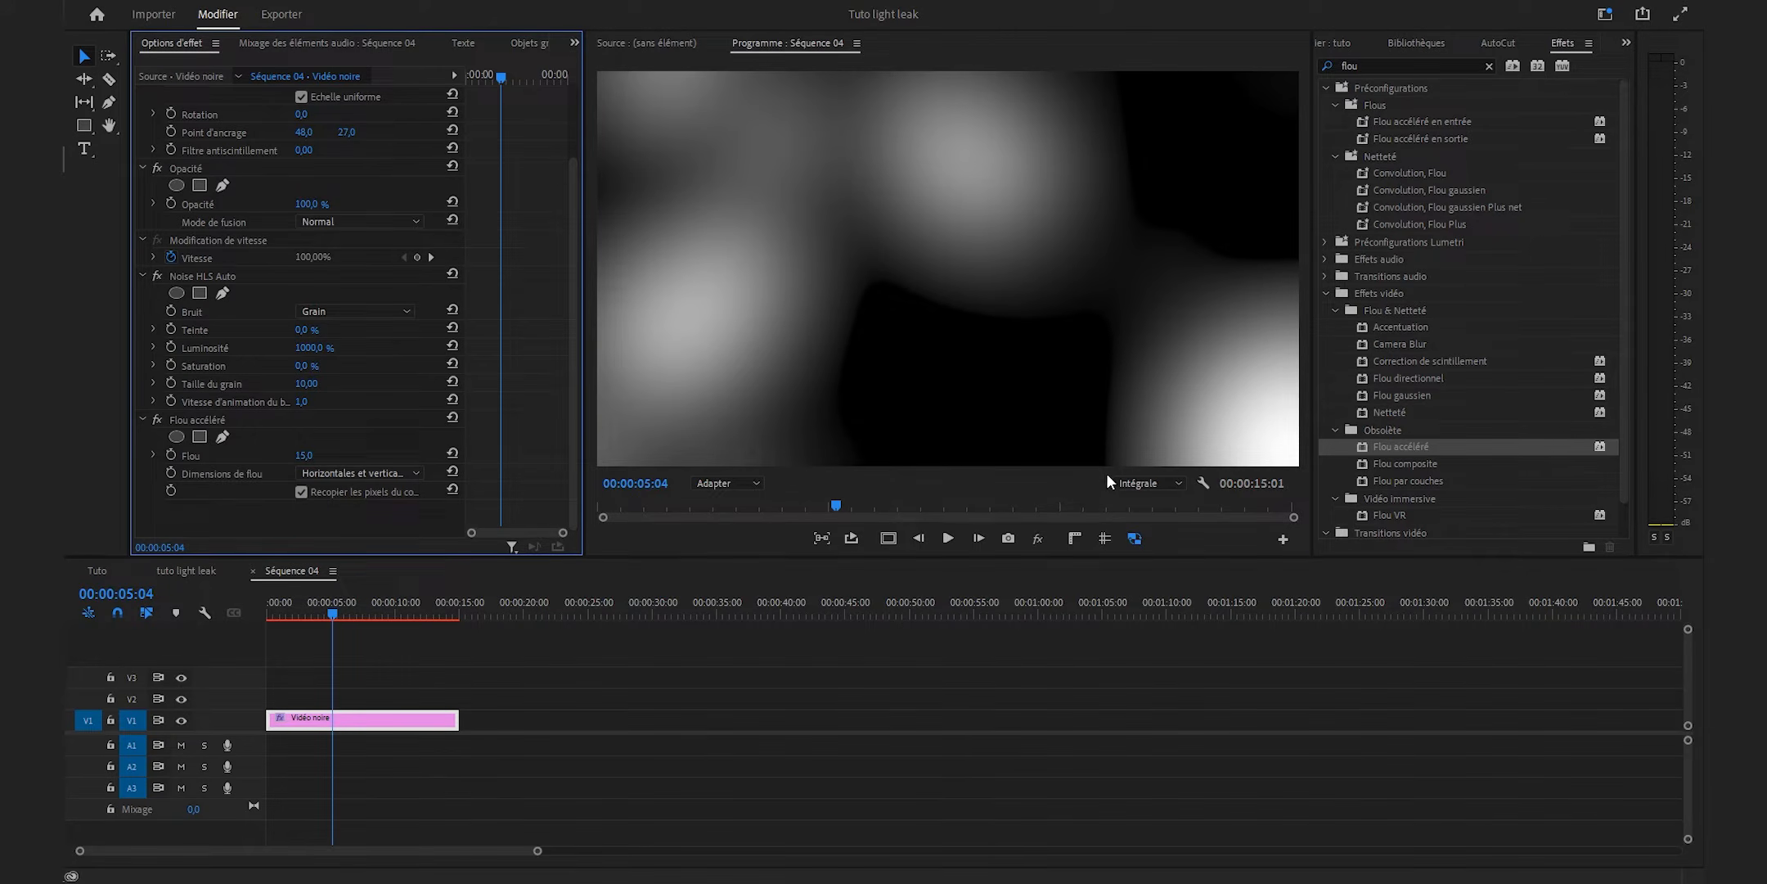
- Find the Couleur Lumetri effect and apply it to the black video clip
drag(1417, 67, 1265, 69)
text(couleur)
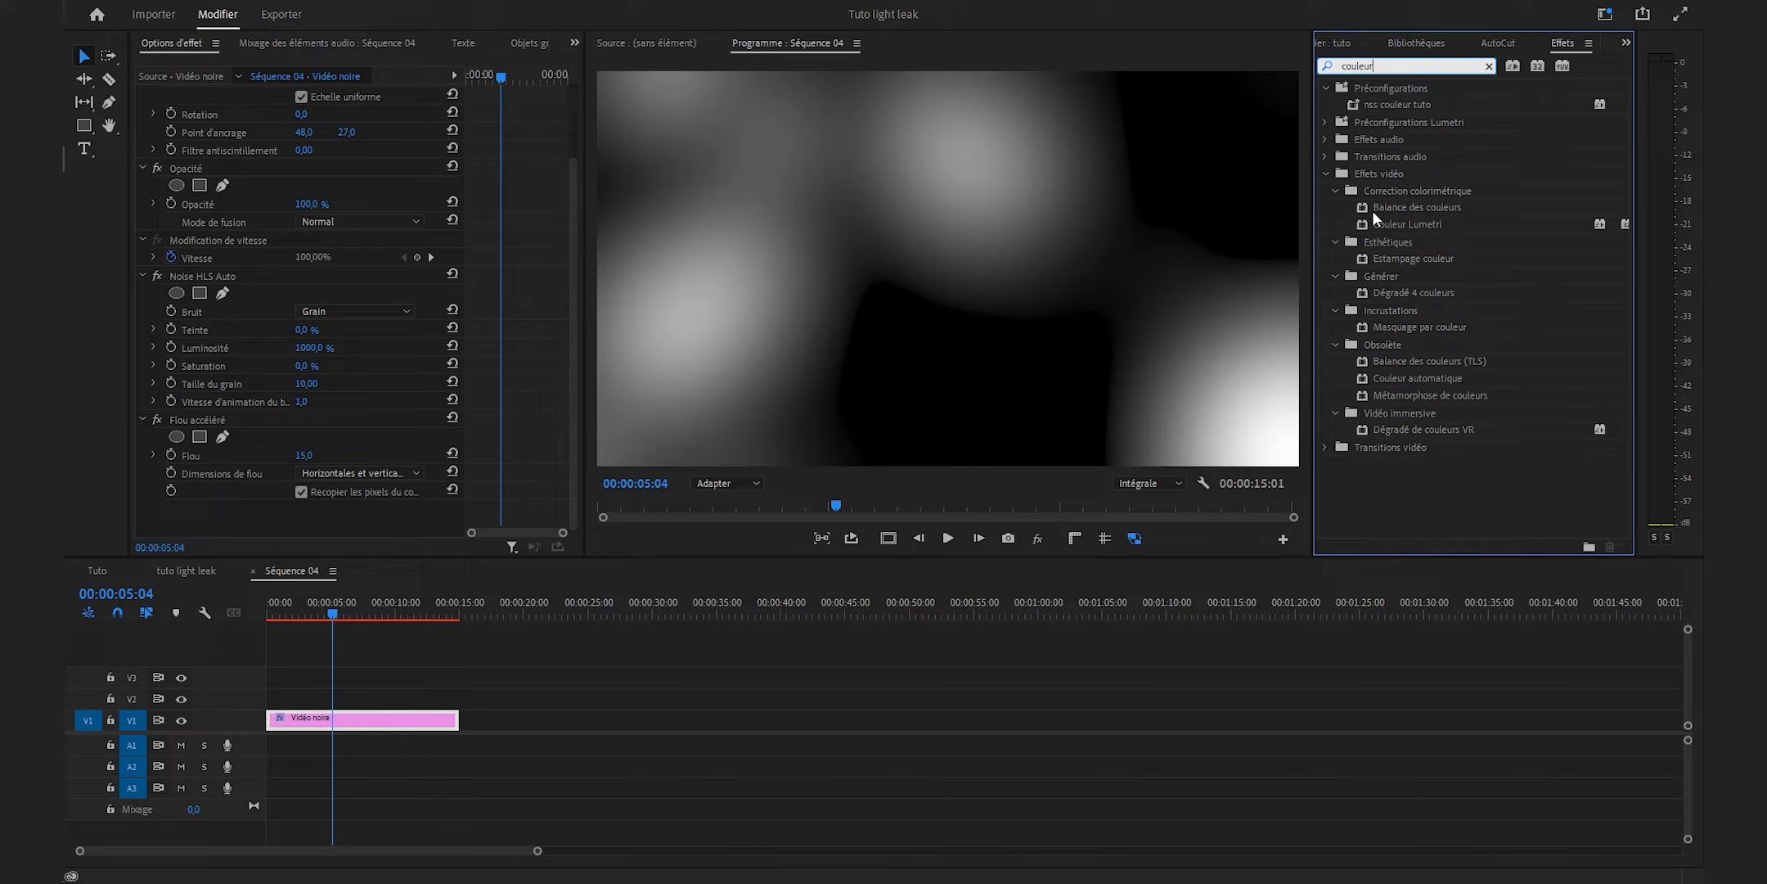
drag(1382, 226, 368, 722)
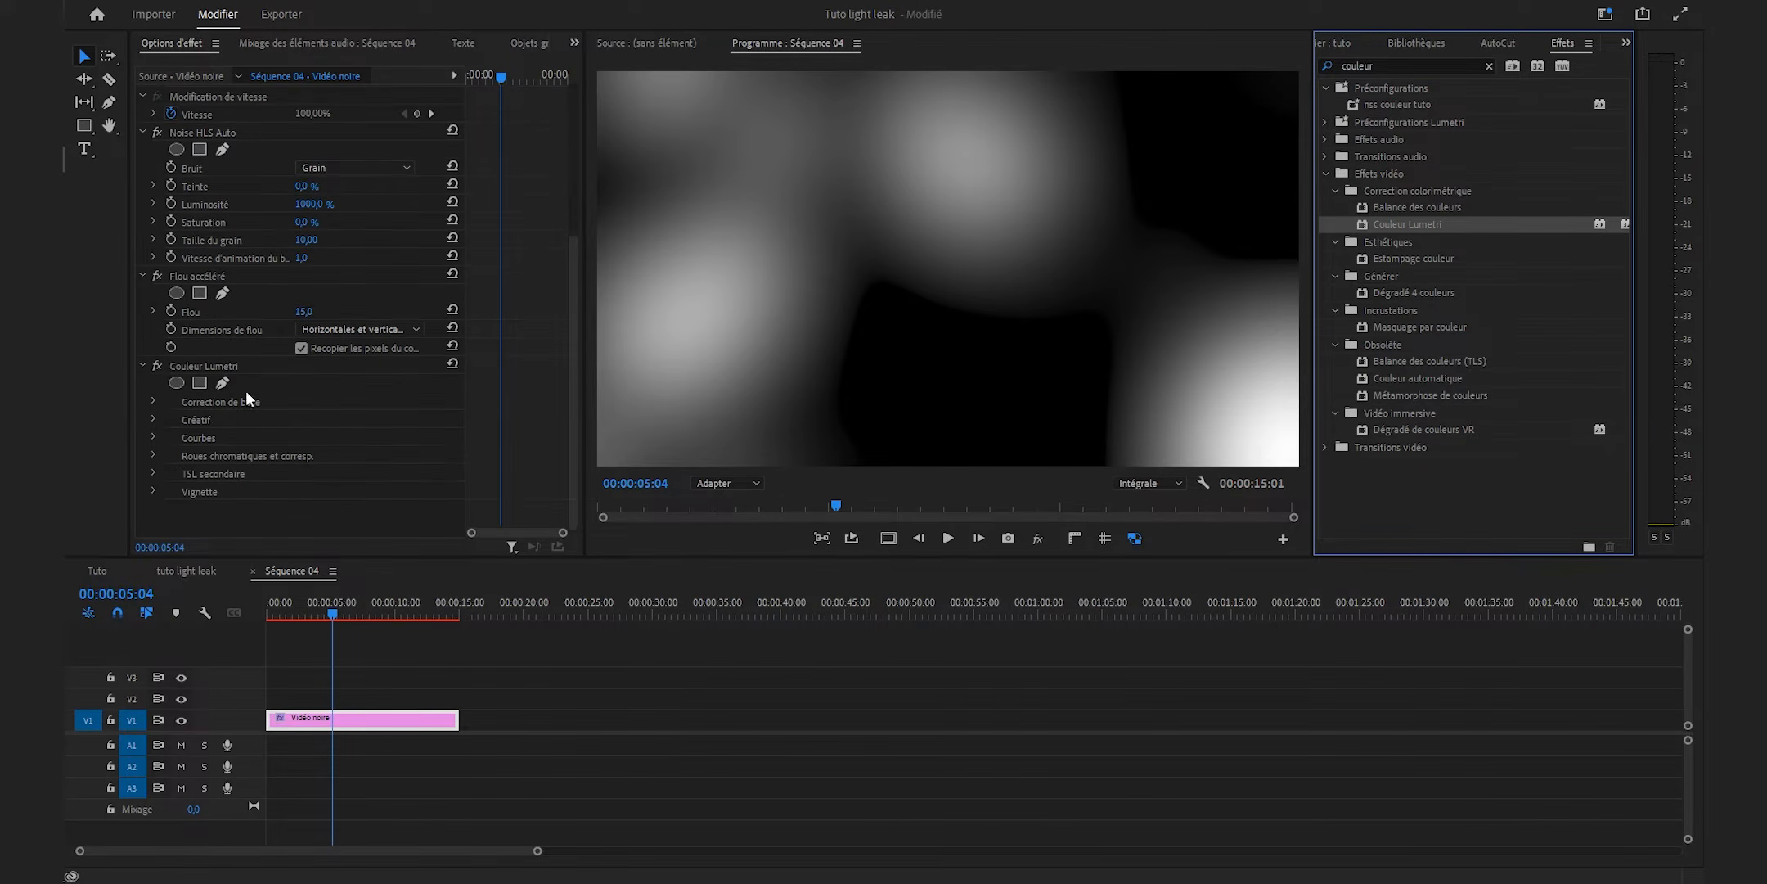
- In the basic correction of Couleur Lumetri, set the contrast to 125 and the blacks (Noirs) to 10
click(154, 401)
scroll(343, 427, down, 4)
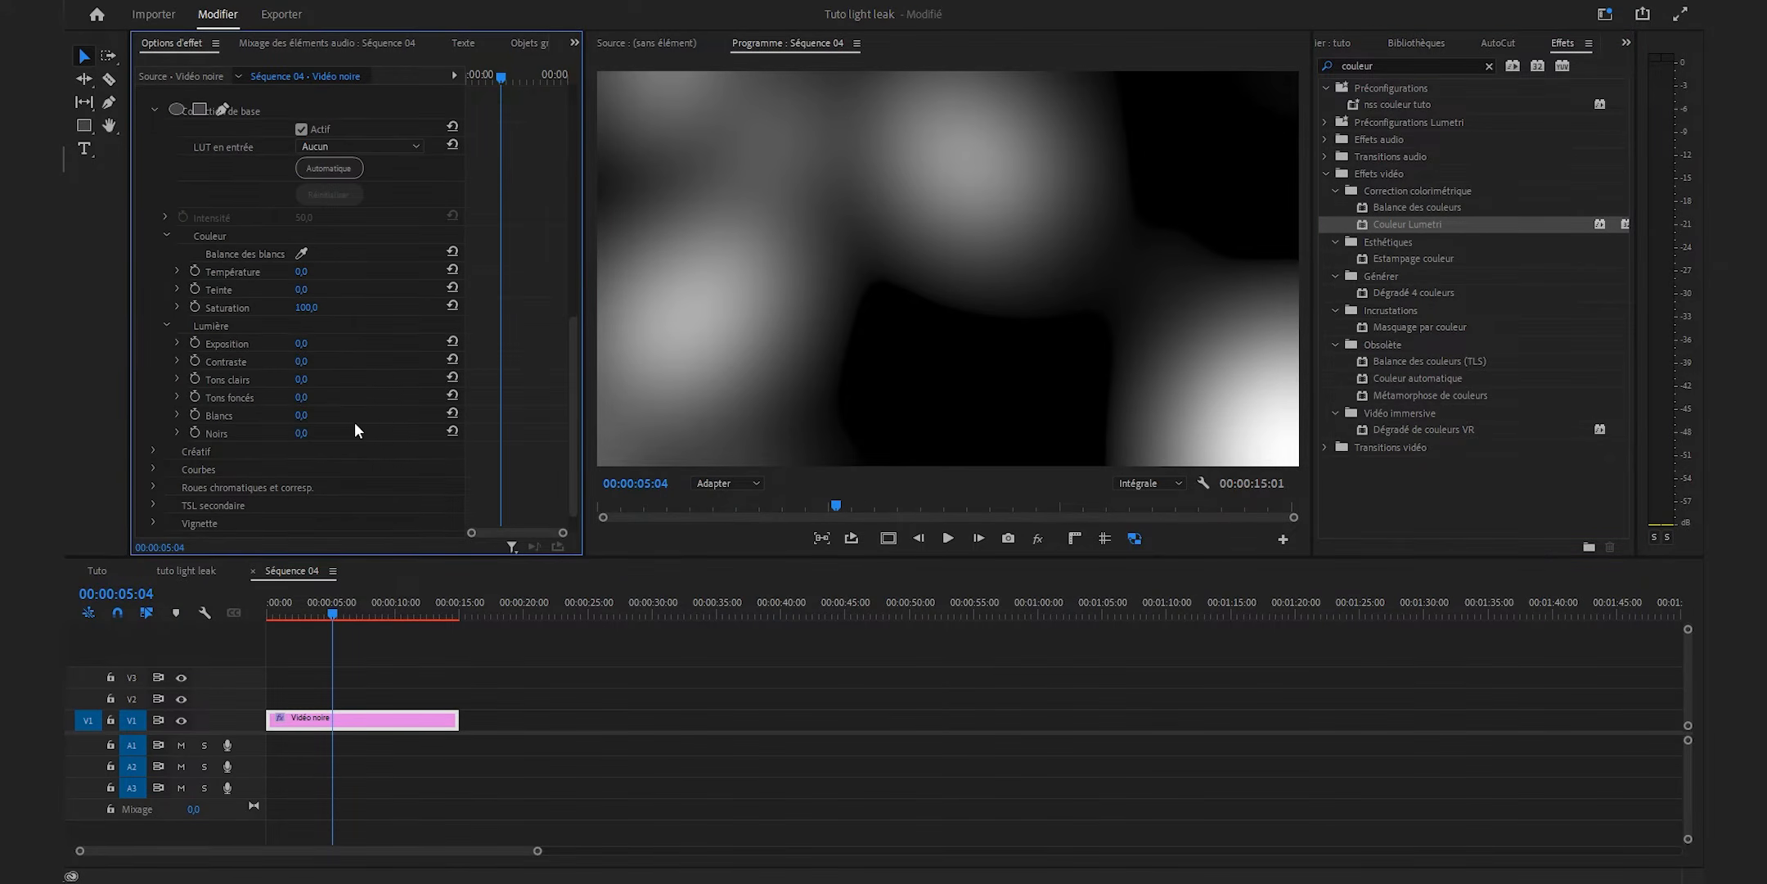
click(304, 361)
text(25)
key(Return)
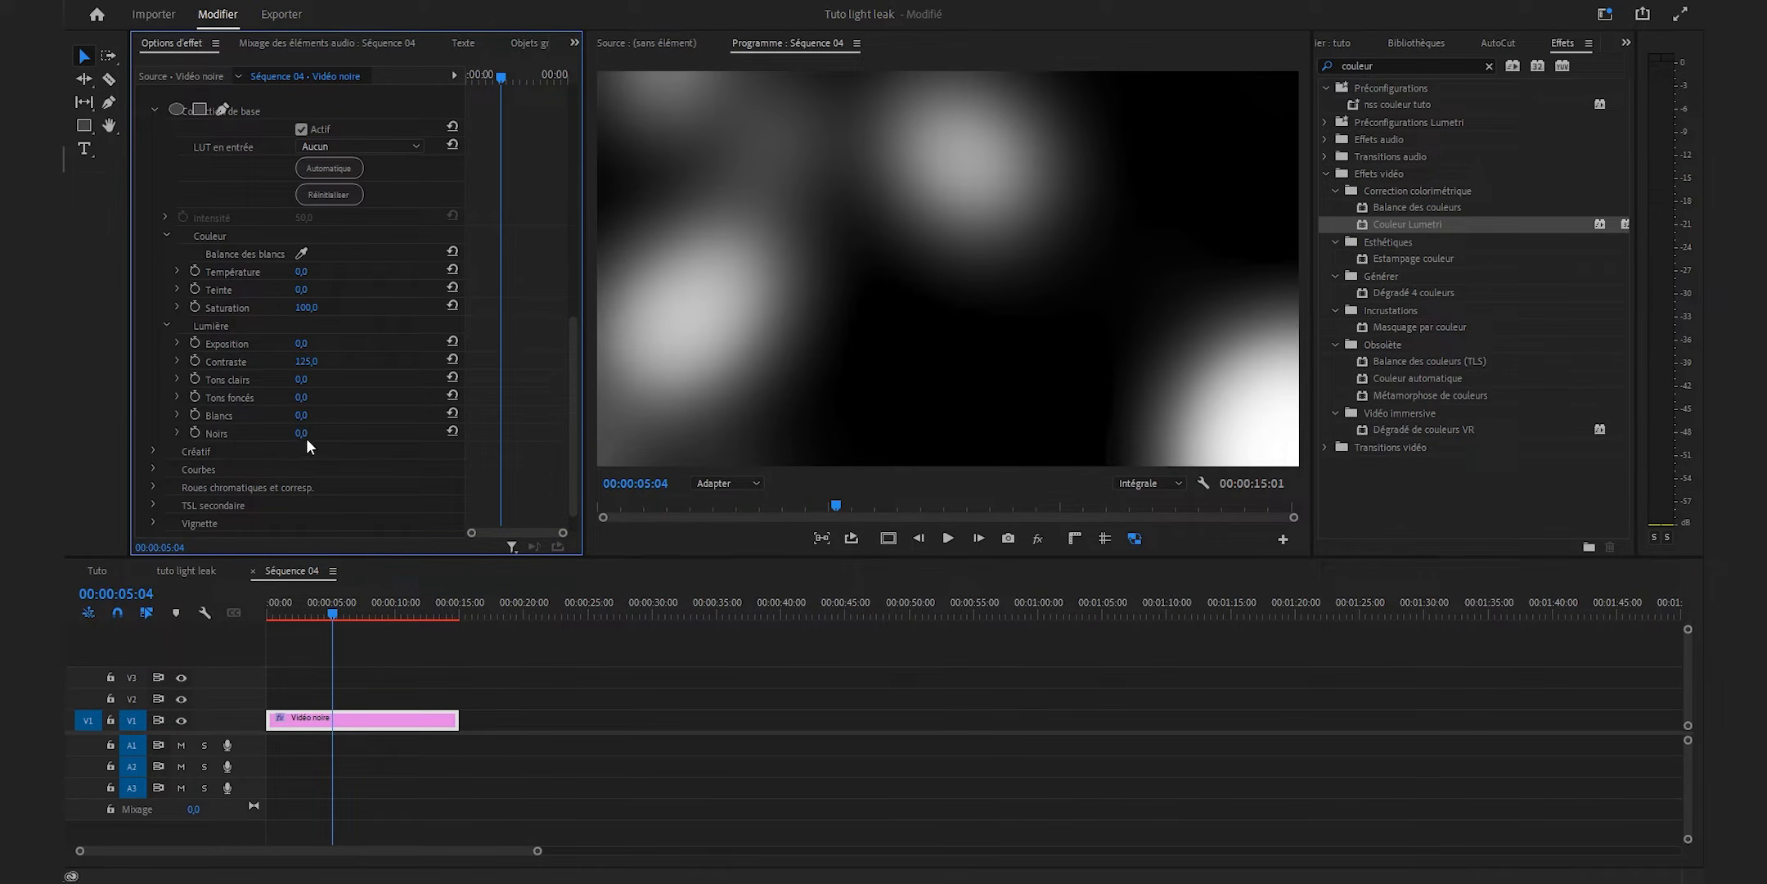
click(306, 438)
text(10)
key(Return)
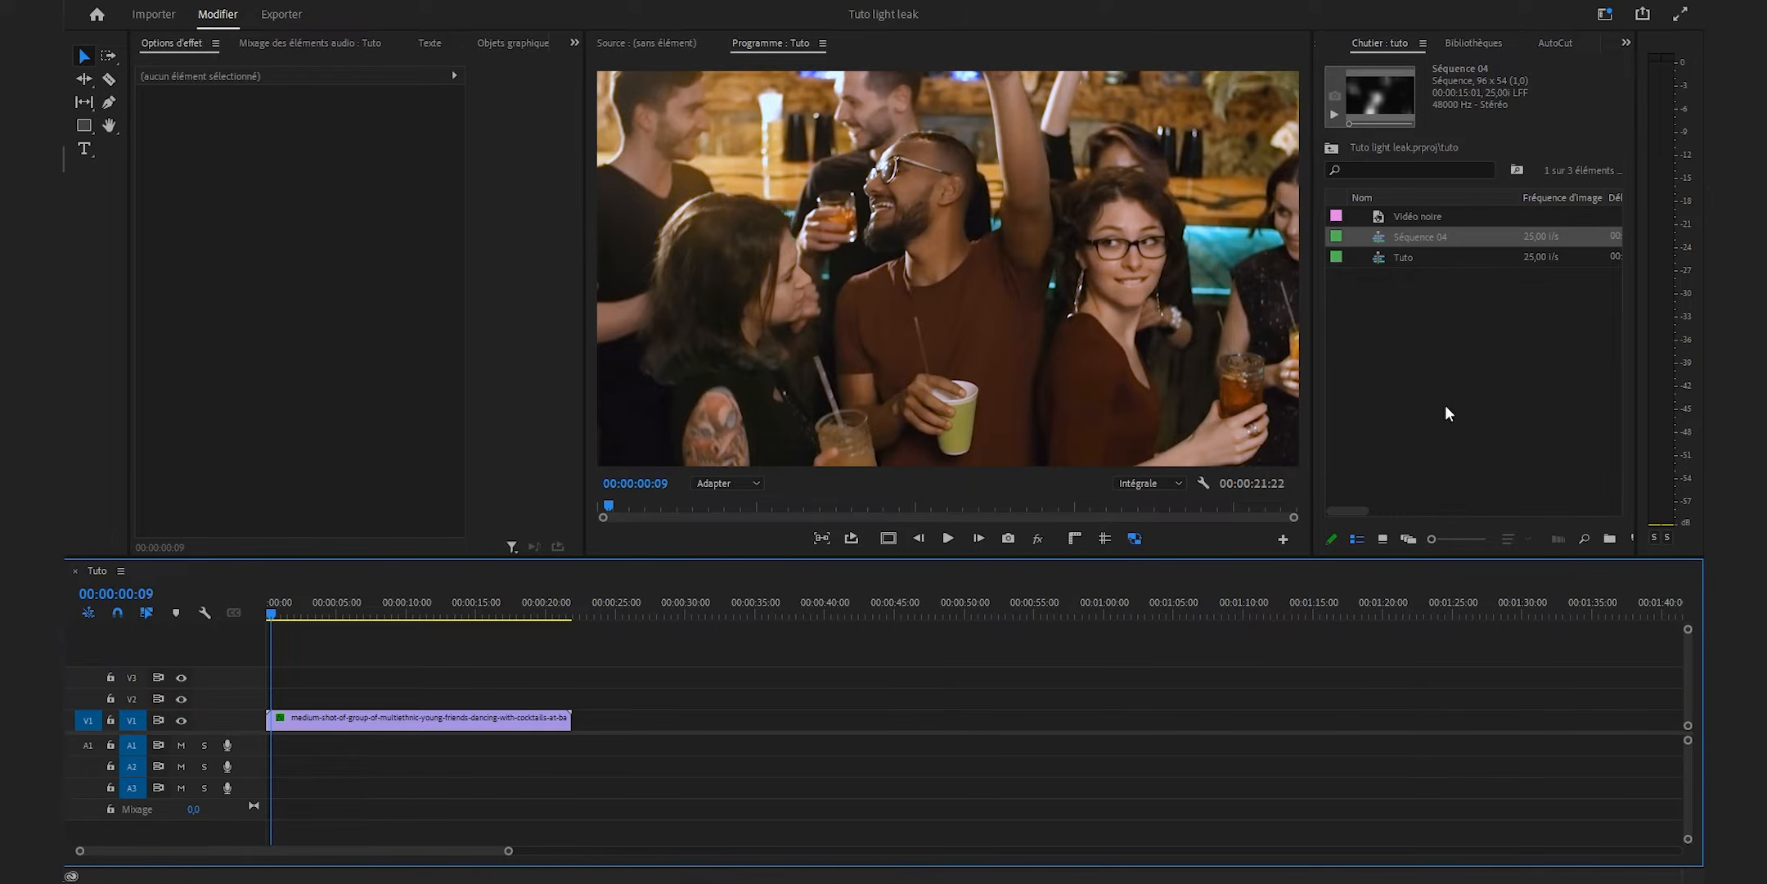
- Place Séquence 04 on track V2 above the party footage in the Tuto sequence and set its scale to 2000
drag(1418, 238, 275, 709)
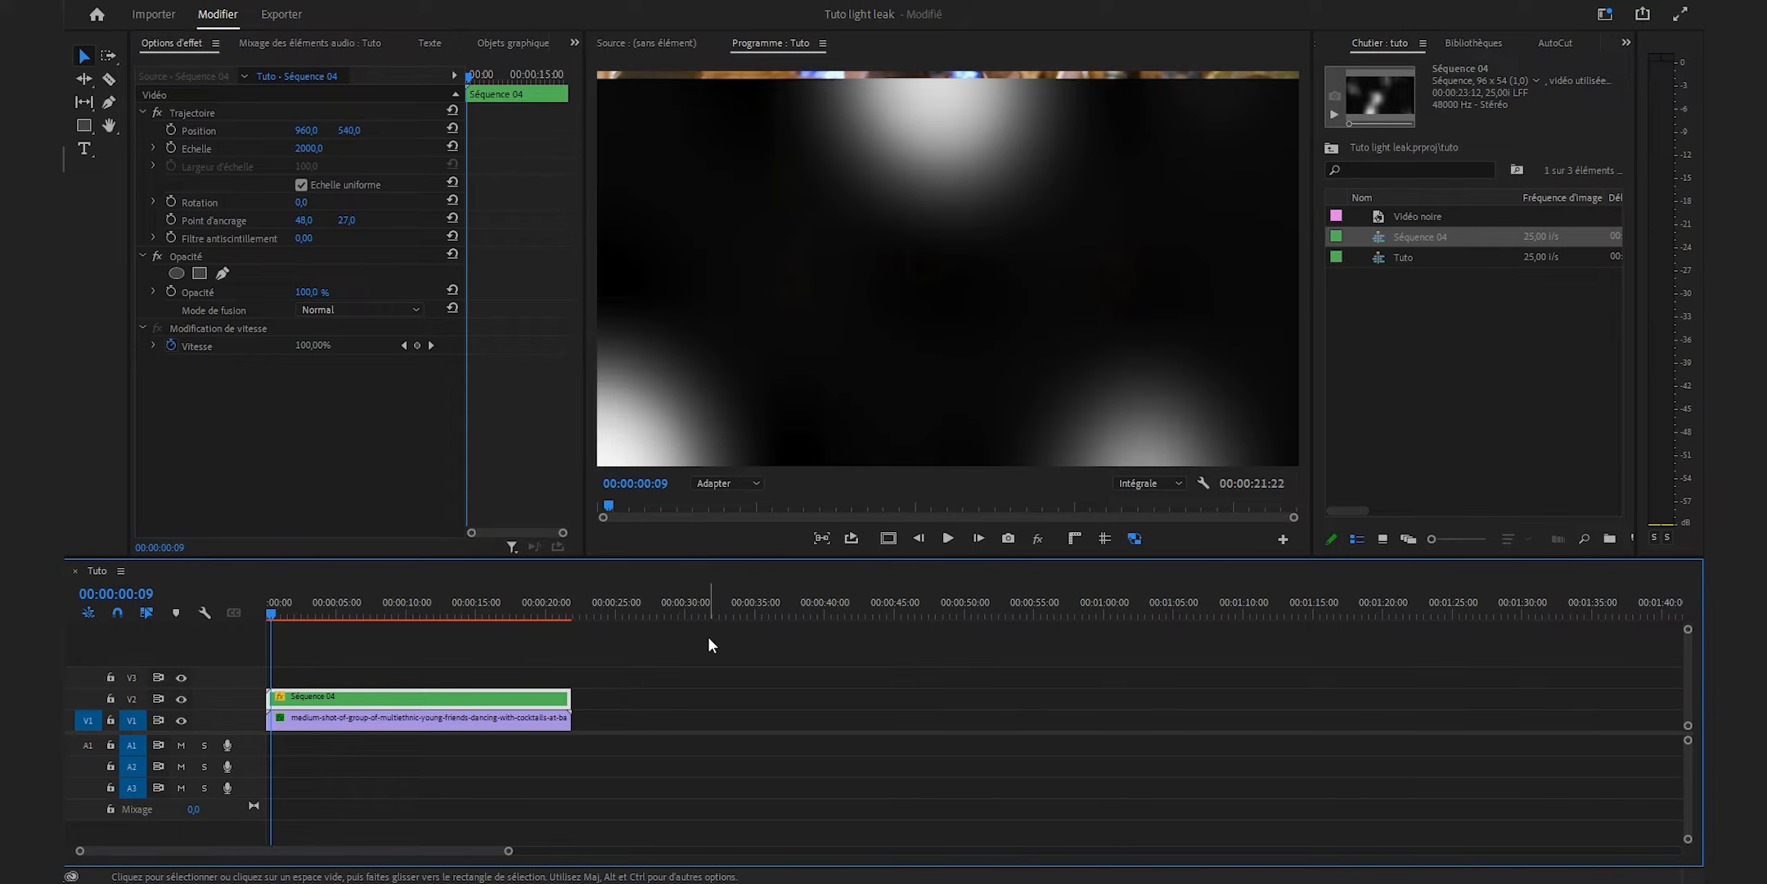
click(453, 146)
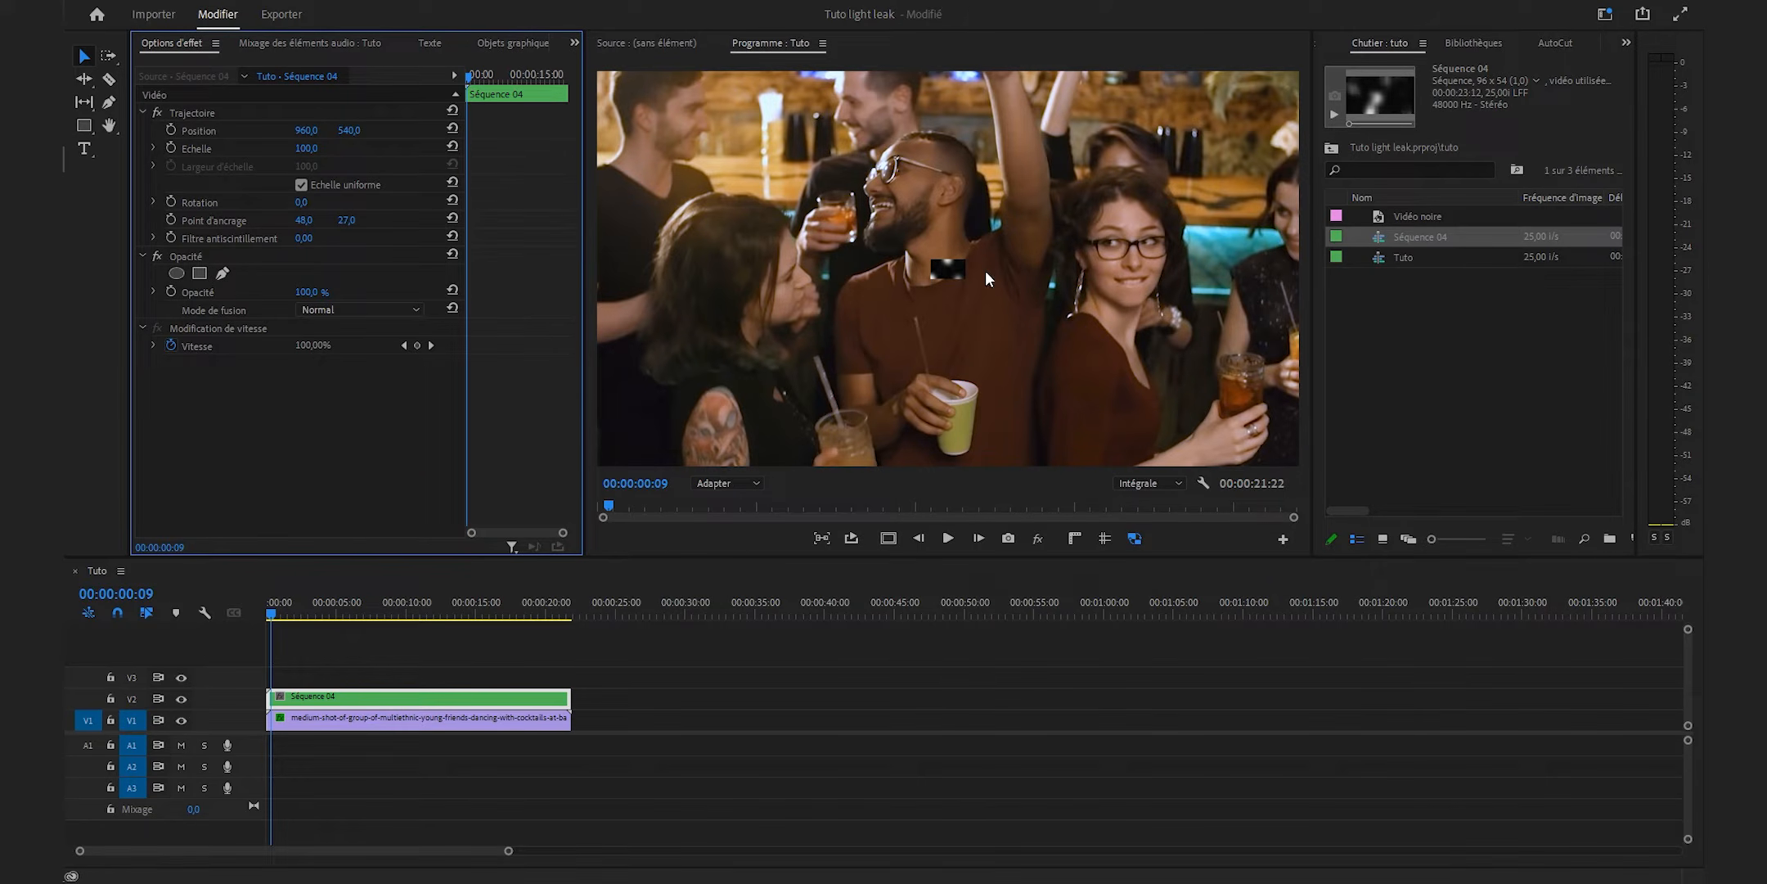
click(334, 150)
text(2000)
key(Return)
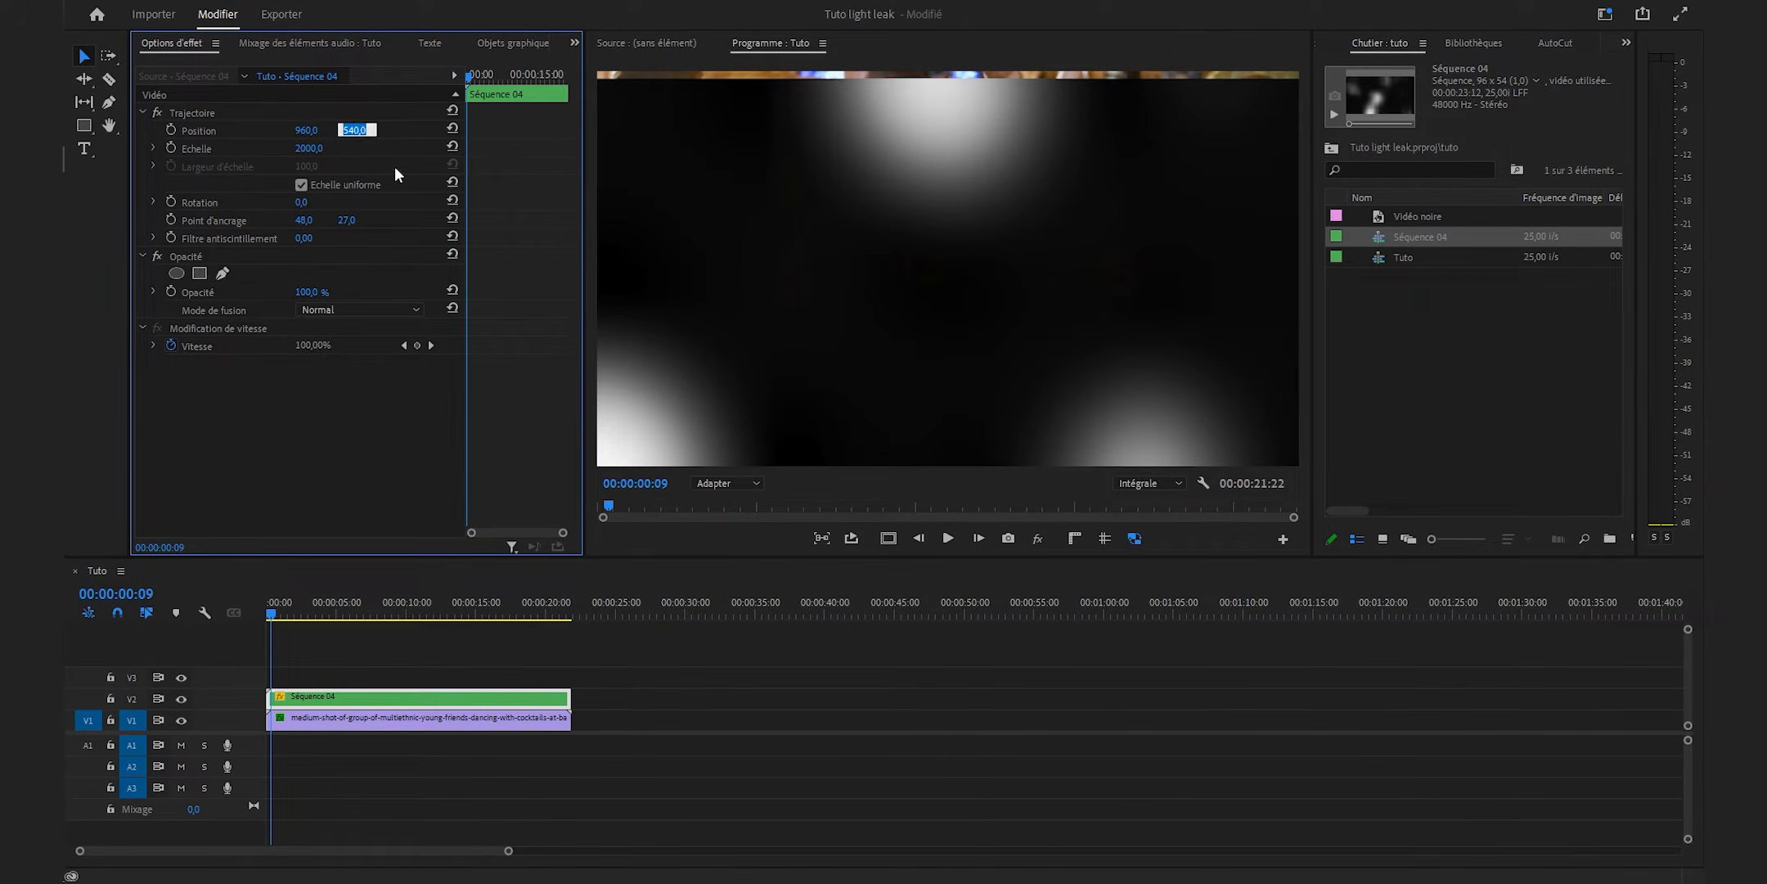
- Set the vertical position of the Séquence 04 clip to 520 and keep the clip selected
text(500)
key(Return)
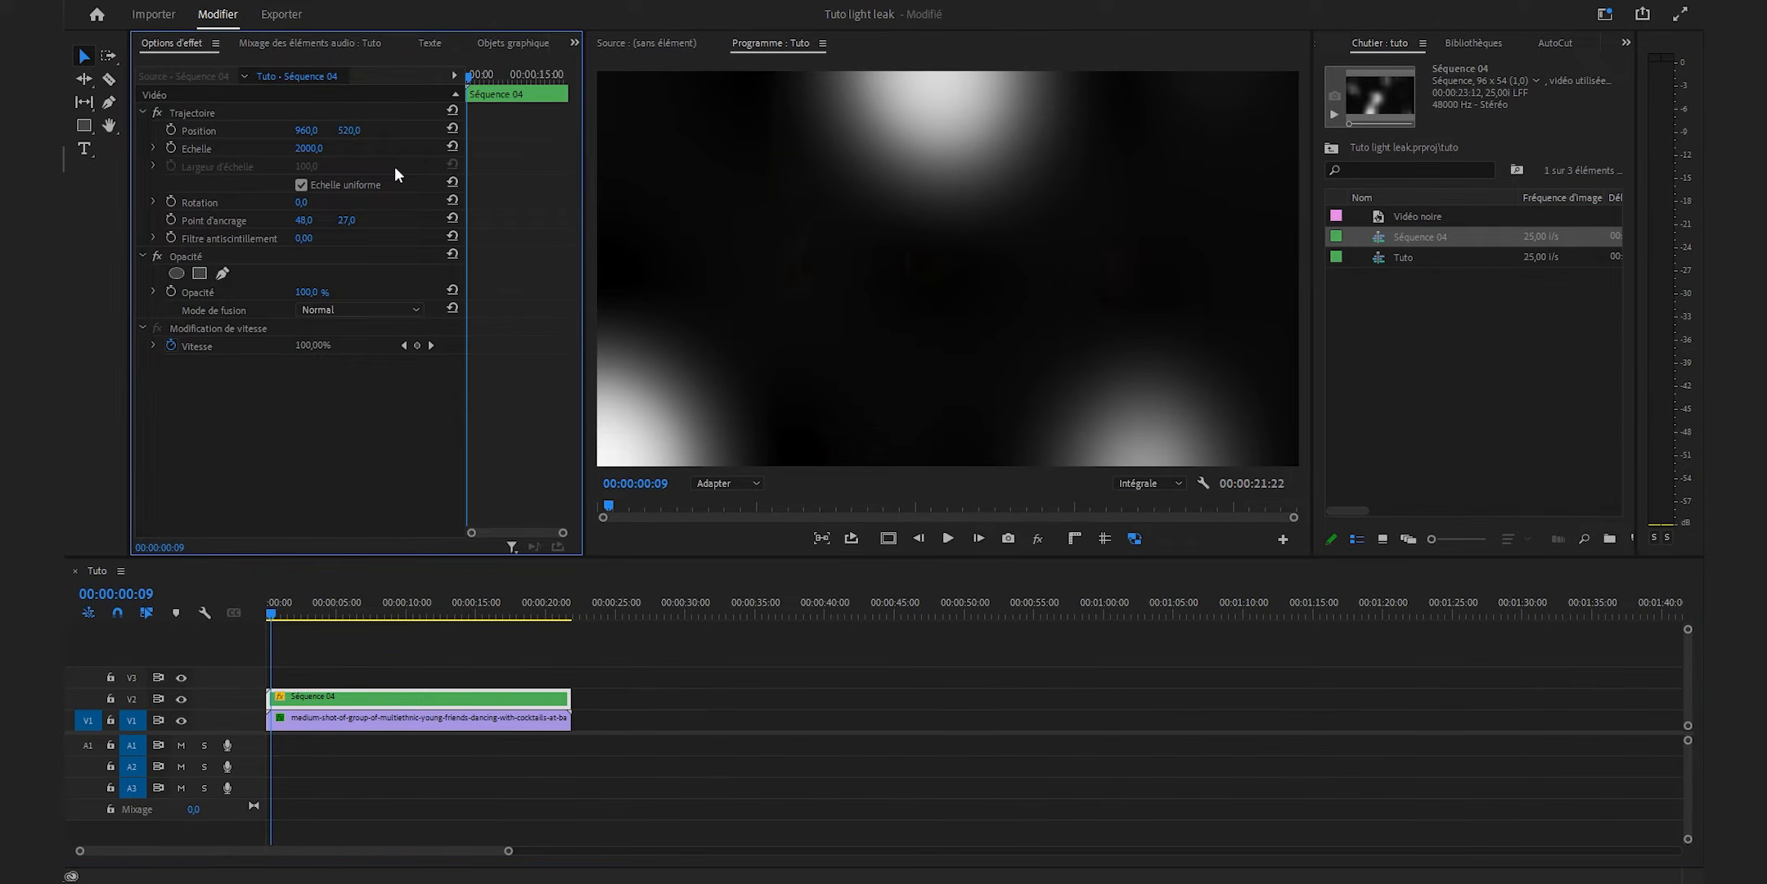
click(823, 696)
click(491, 697)
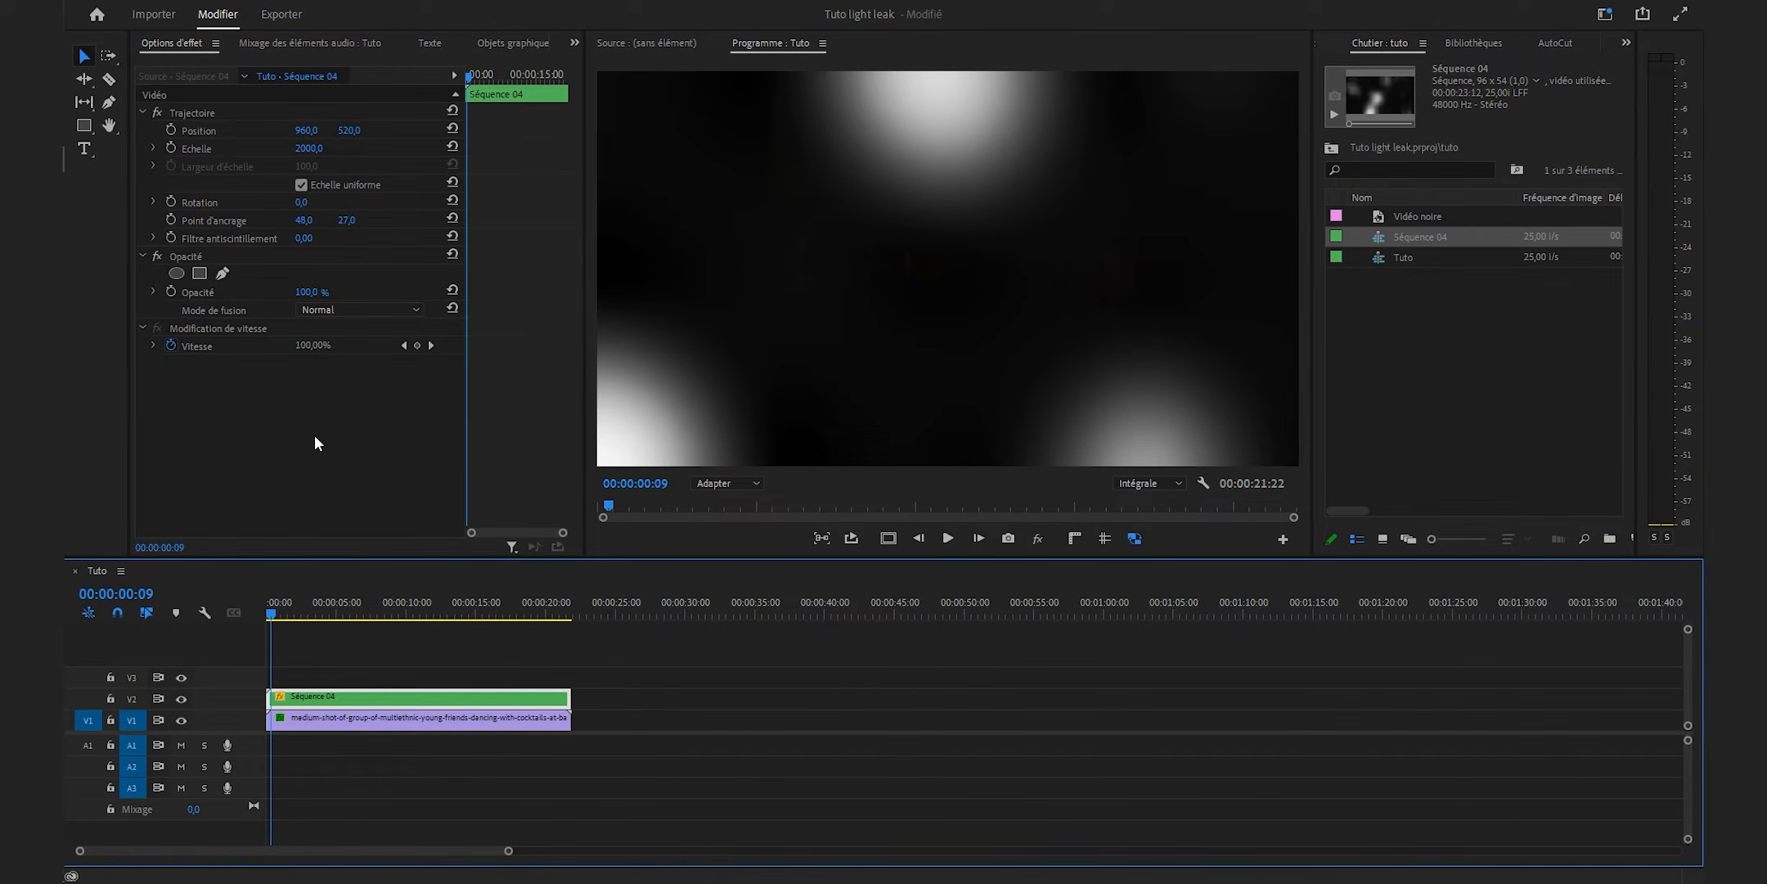
- Set the opacity of the Séquence 04 clip to 50% and its blend mode to Ecran
click(296, 293)
text(50)
key(Return)
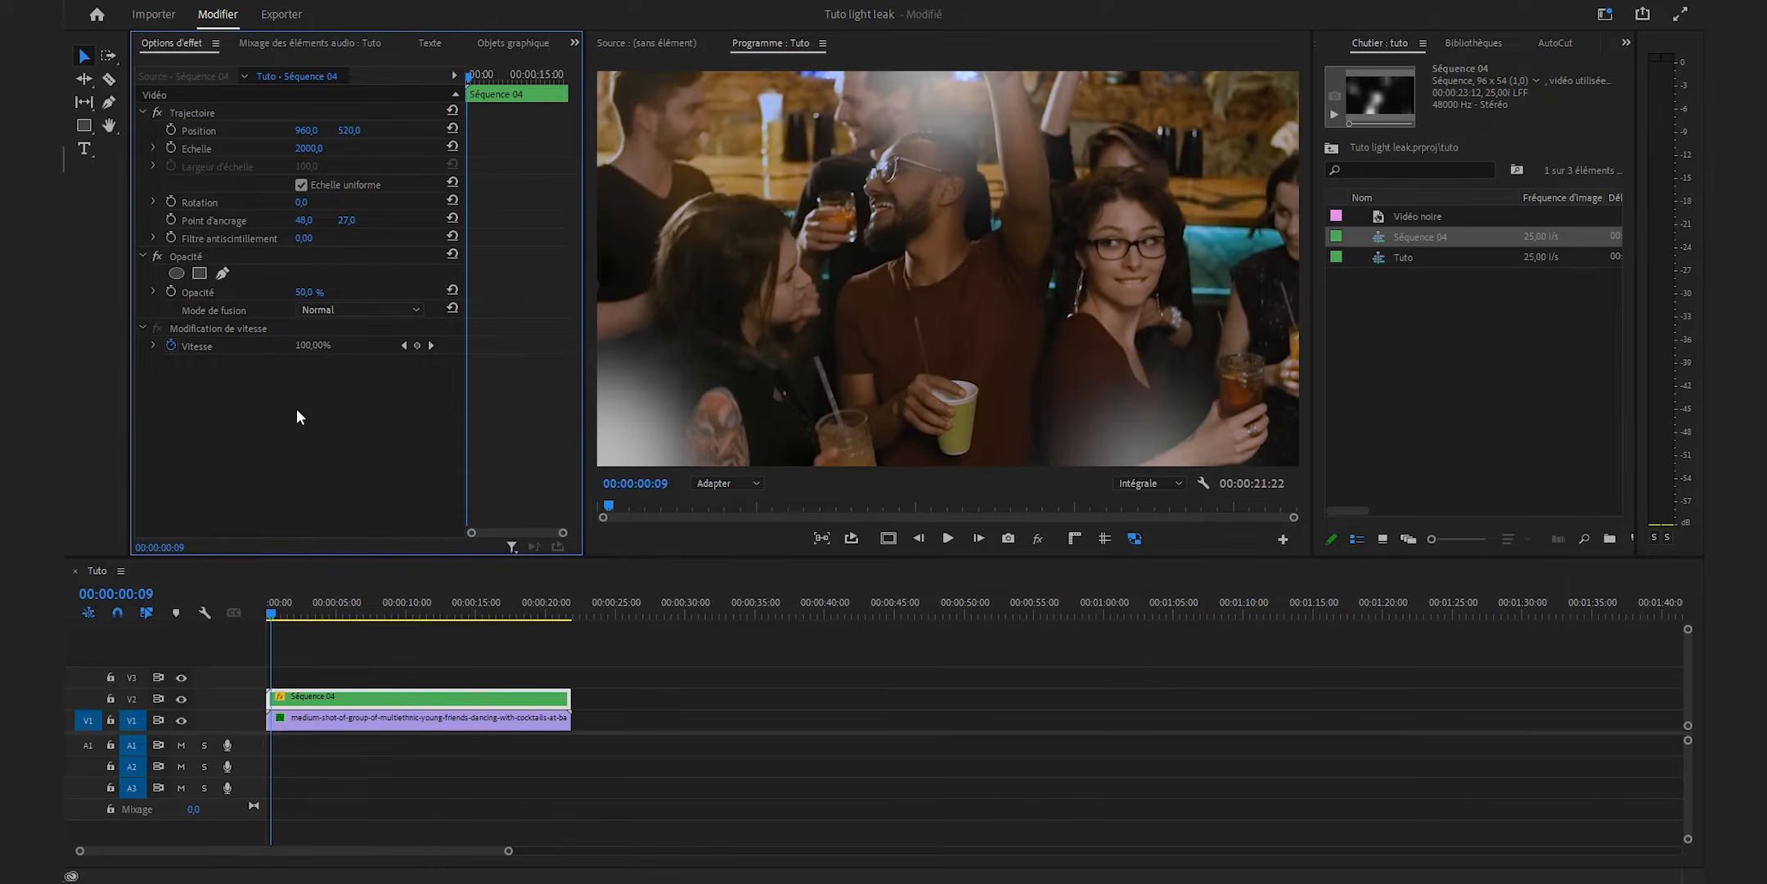
click(322, 309)
click(355, 485)
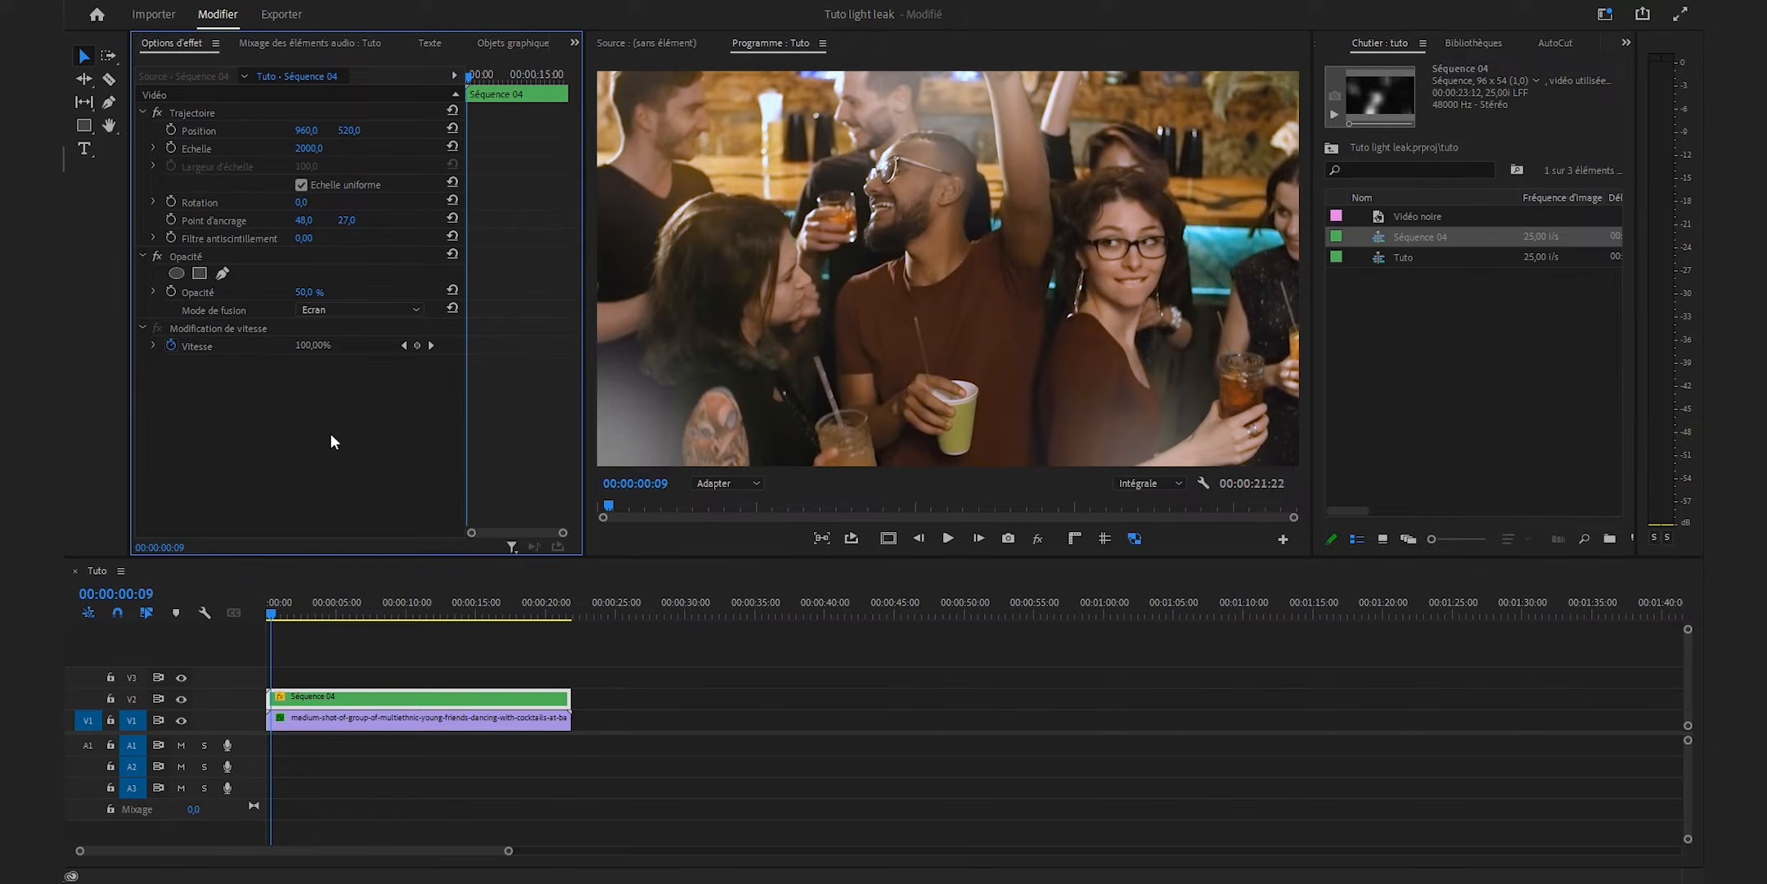
- Find the Teinte video effect and apply it to the Séquence 04 clip on track V2
click(793, 739)
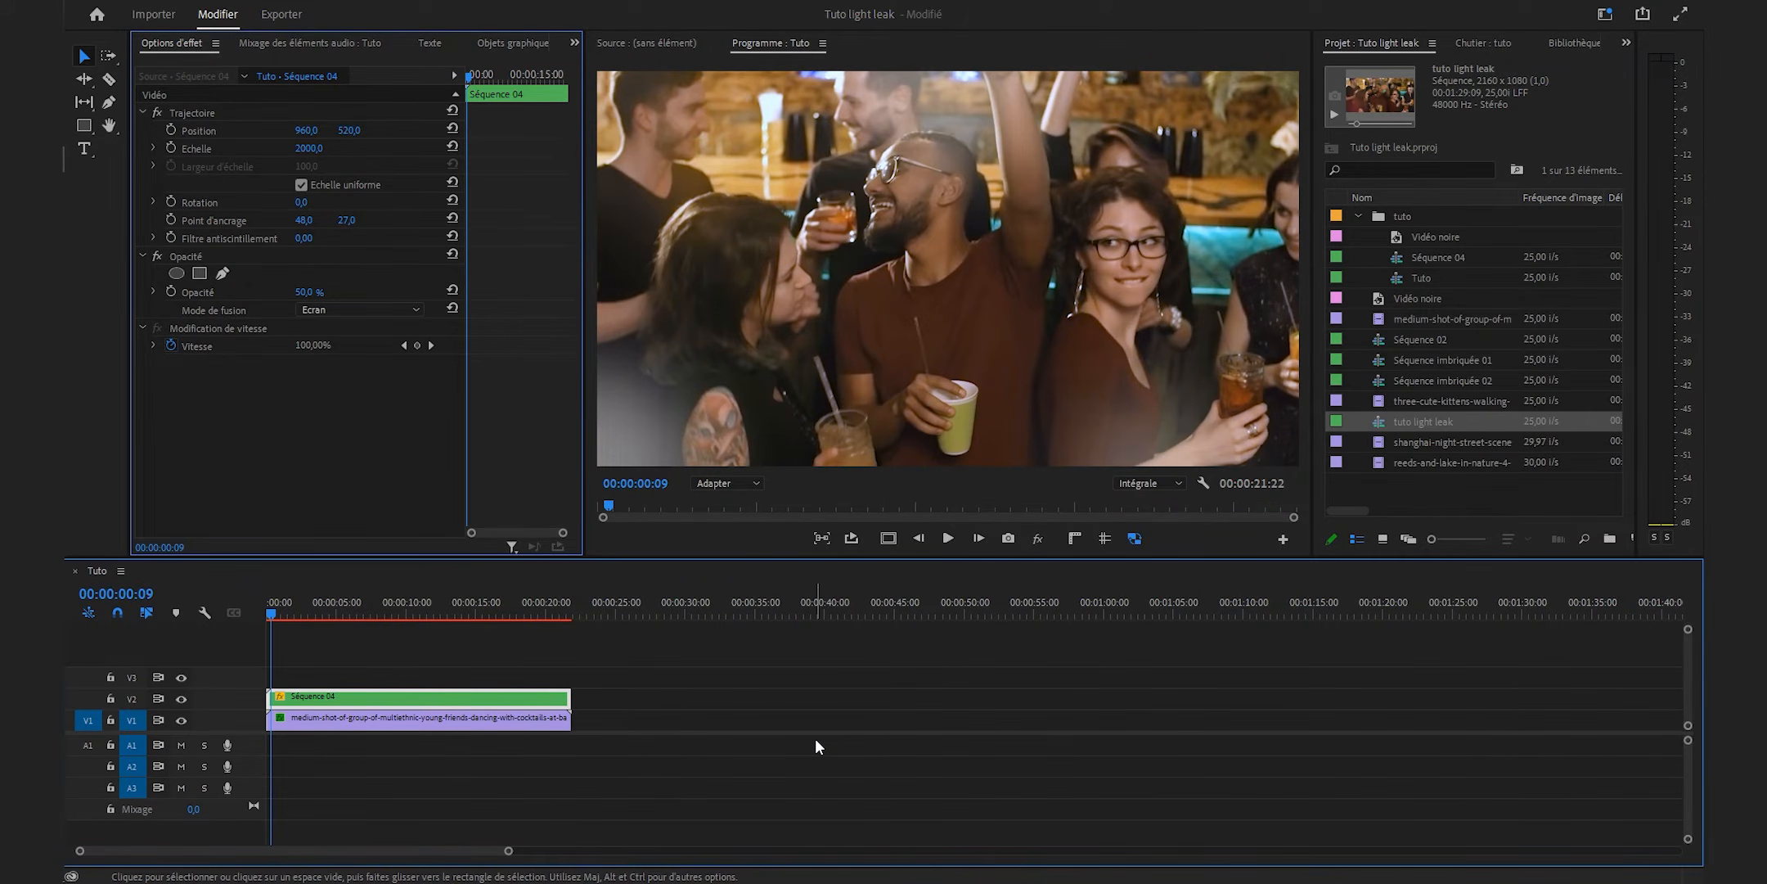
key(shift+7)
click(1486, 65)
click(1473, 64)
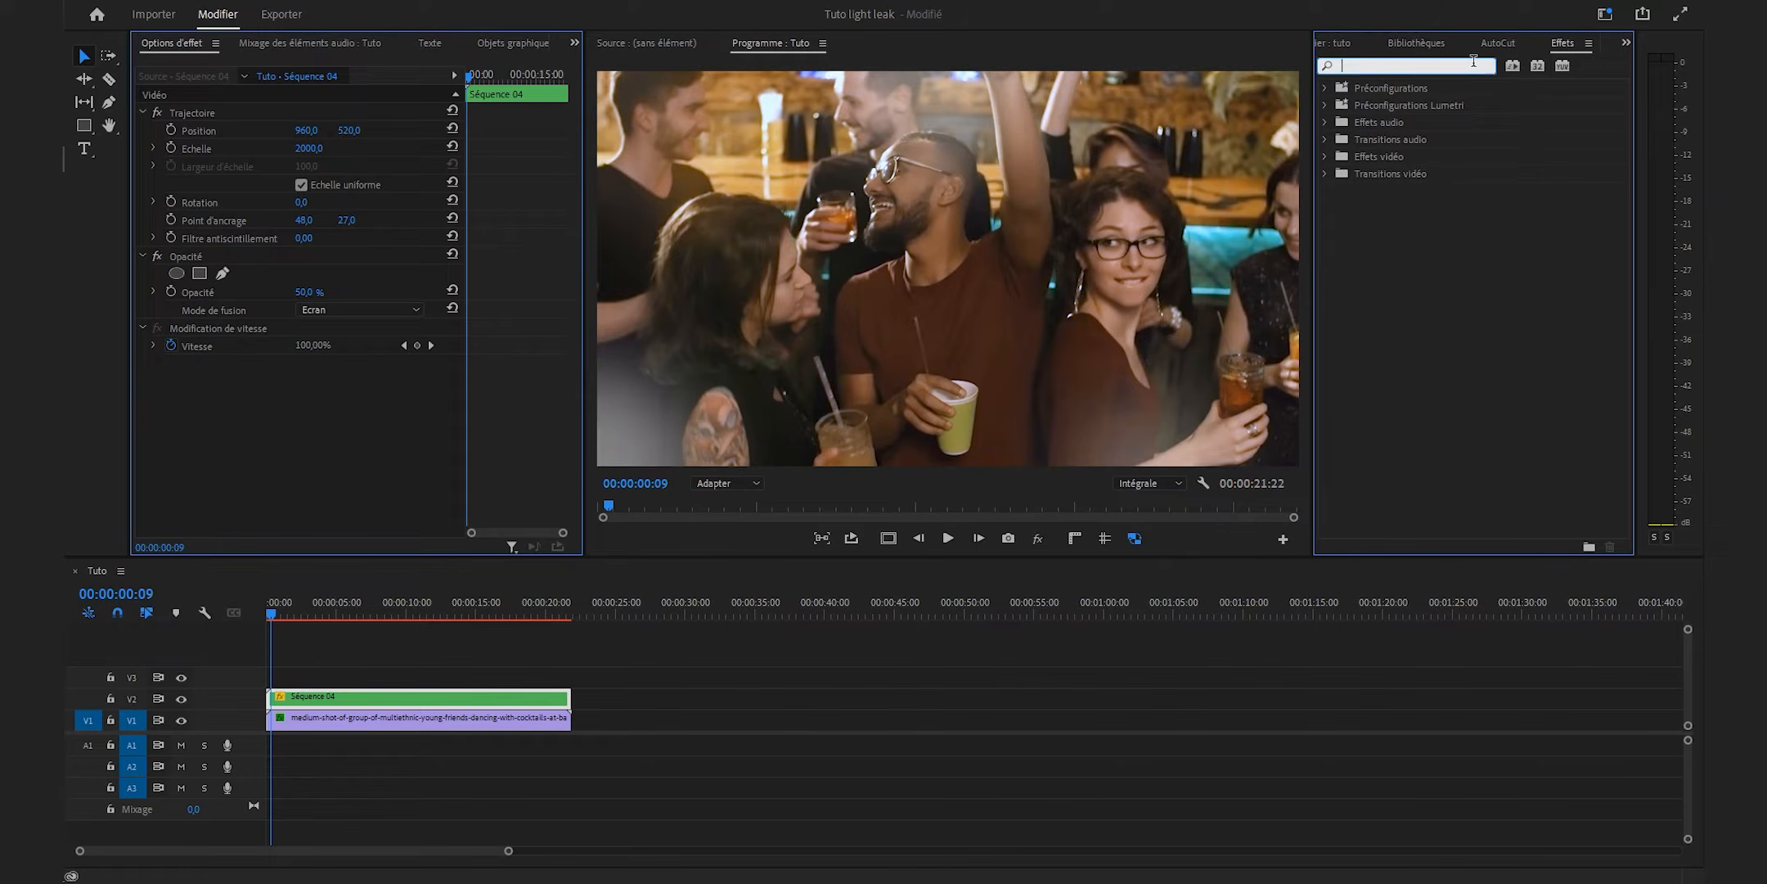
text(teinte)
click(1364, 190)
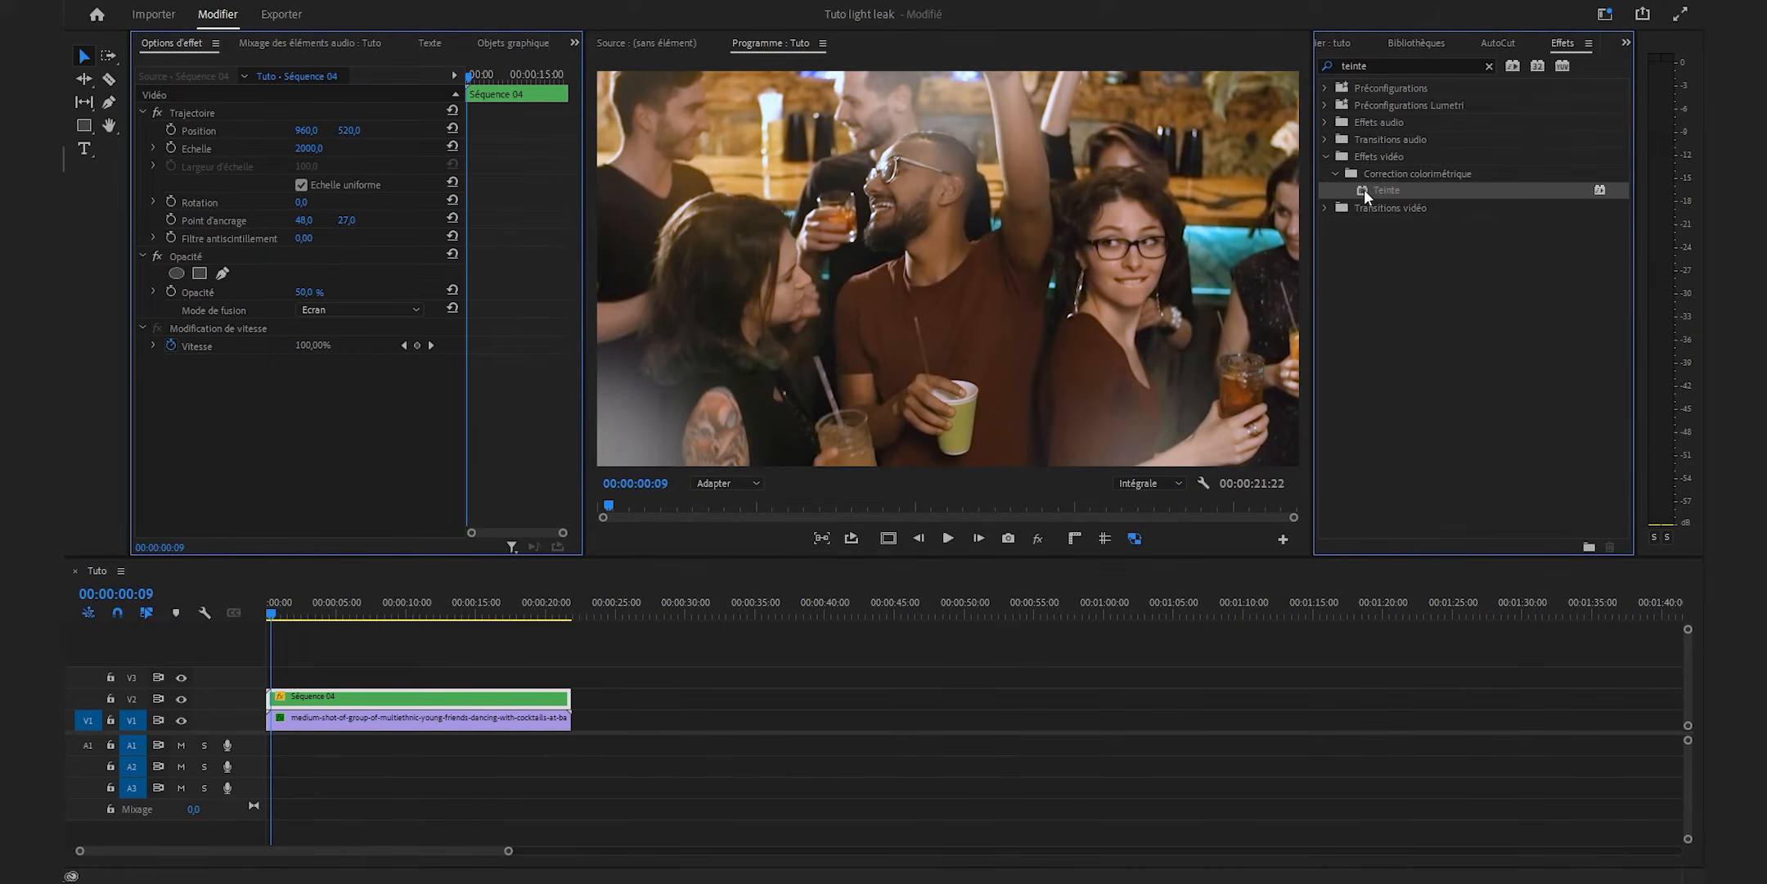
drag(1376, 190, 507, 697)
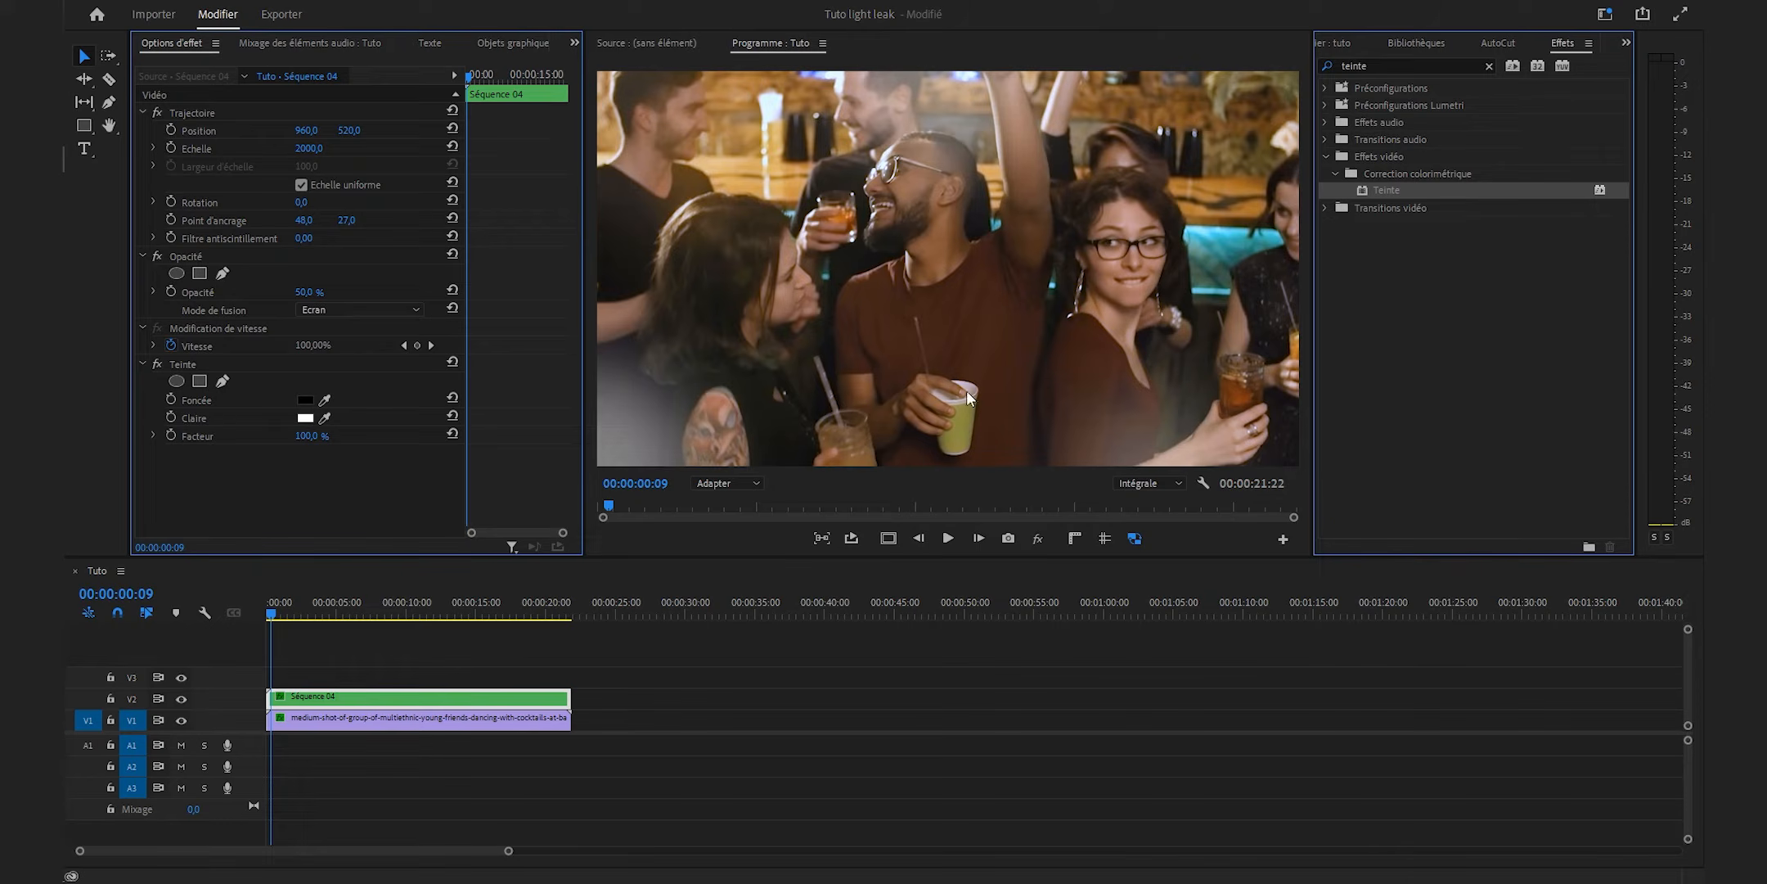
- Set the Claire colour of the Teinte effect on the Séquence 04 clip to 973AC8
click(301, 417)
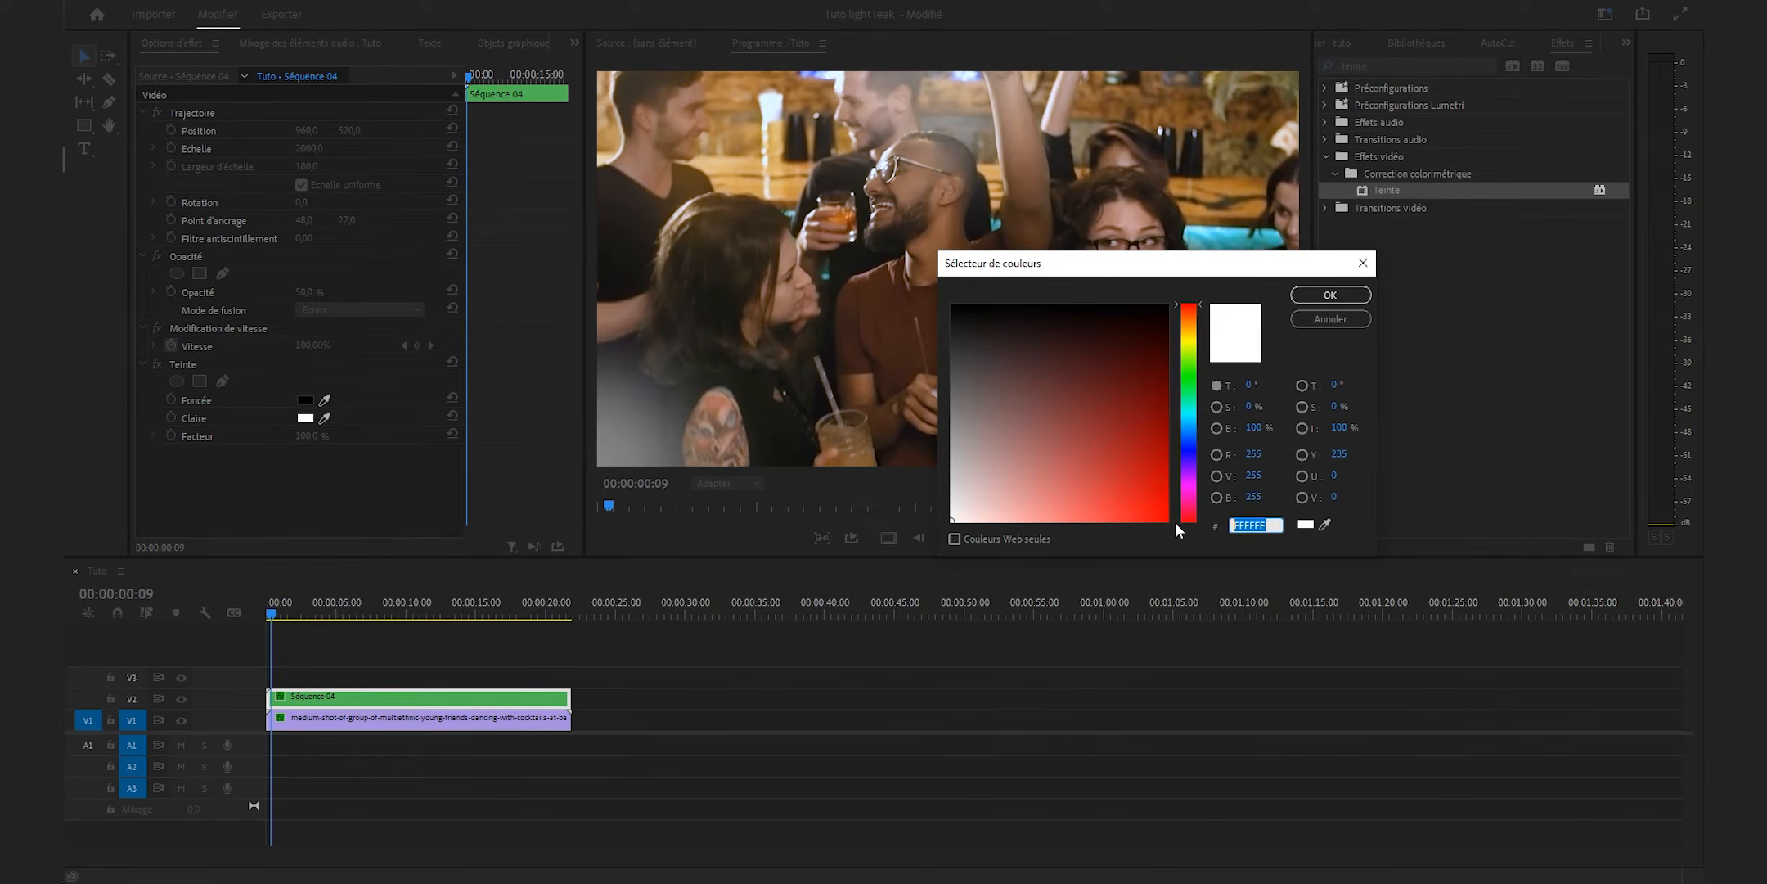
text(973AC8)
click(1329, 297)
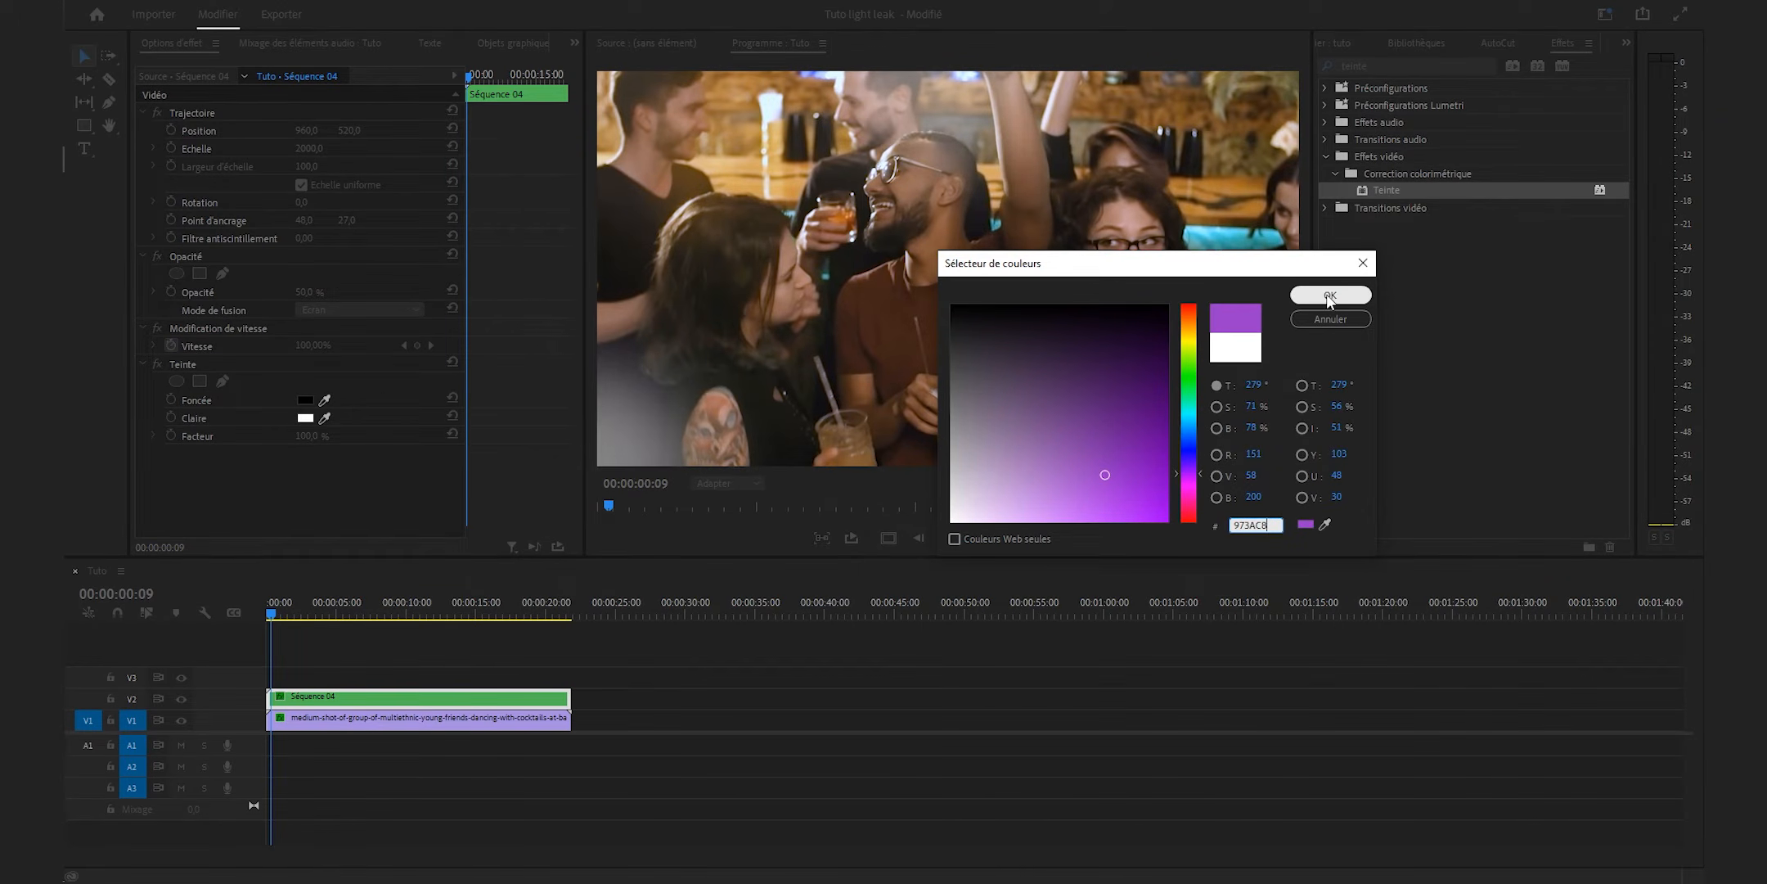
- Play the Tuto sequence from the start and compare the footage with and without the effects
click(276, 609)
key(space)
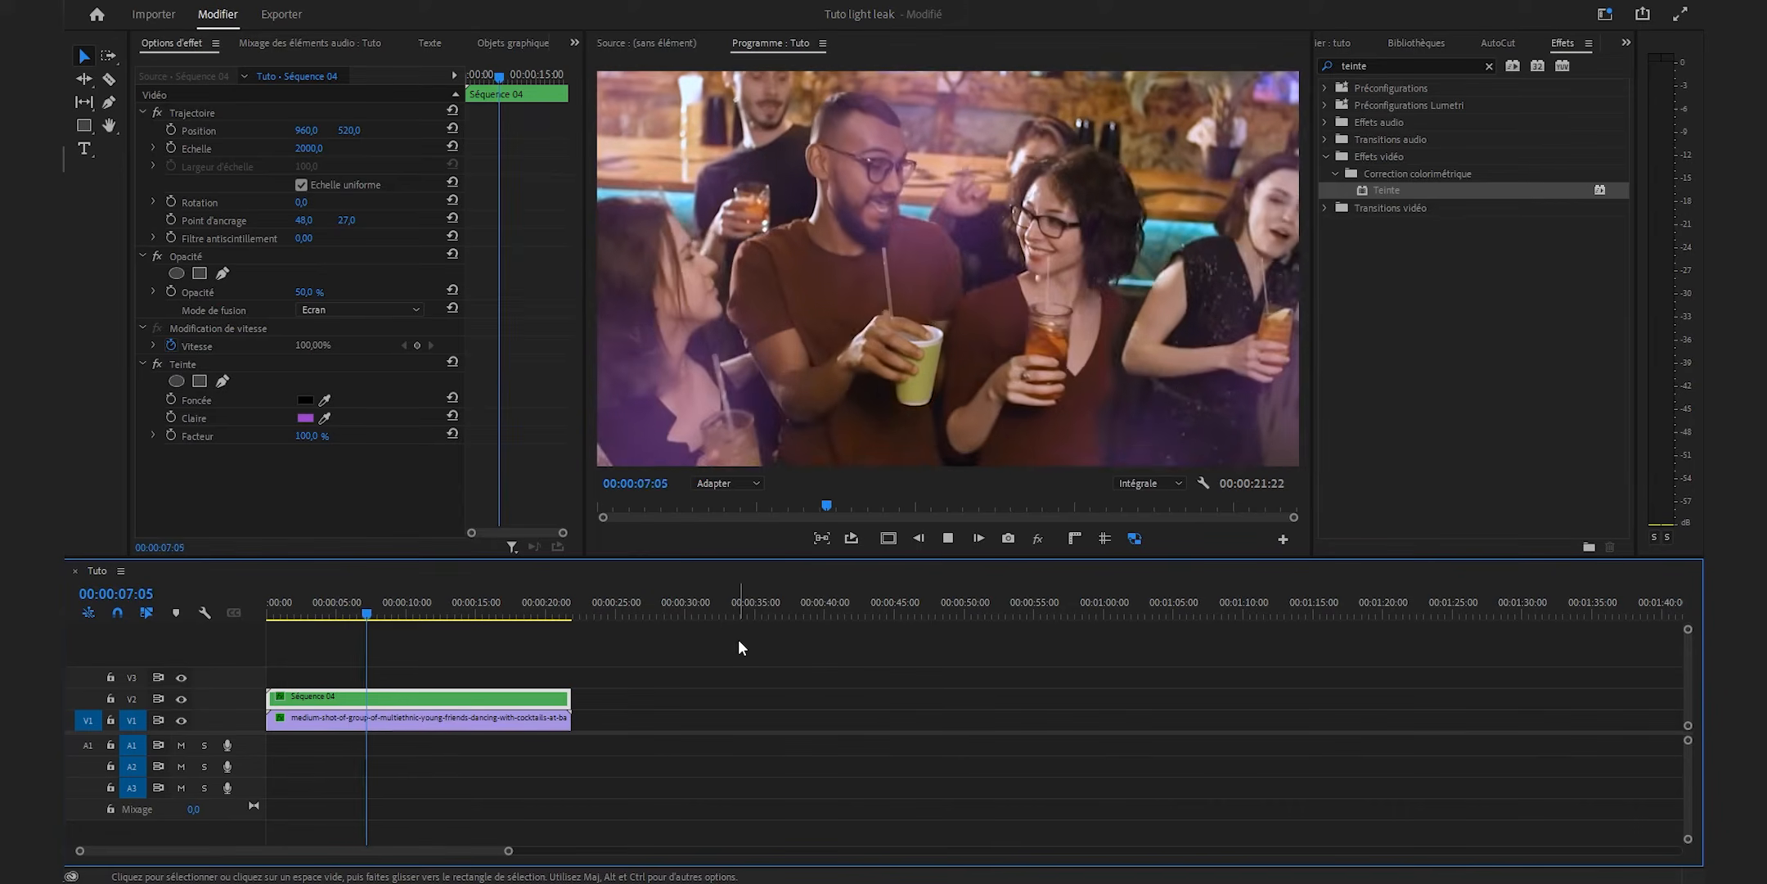
click(1039, 539)
click(1040, 540)
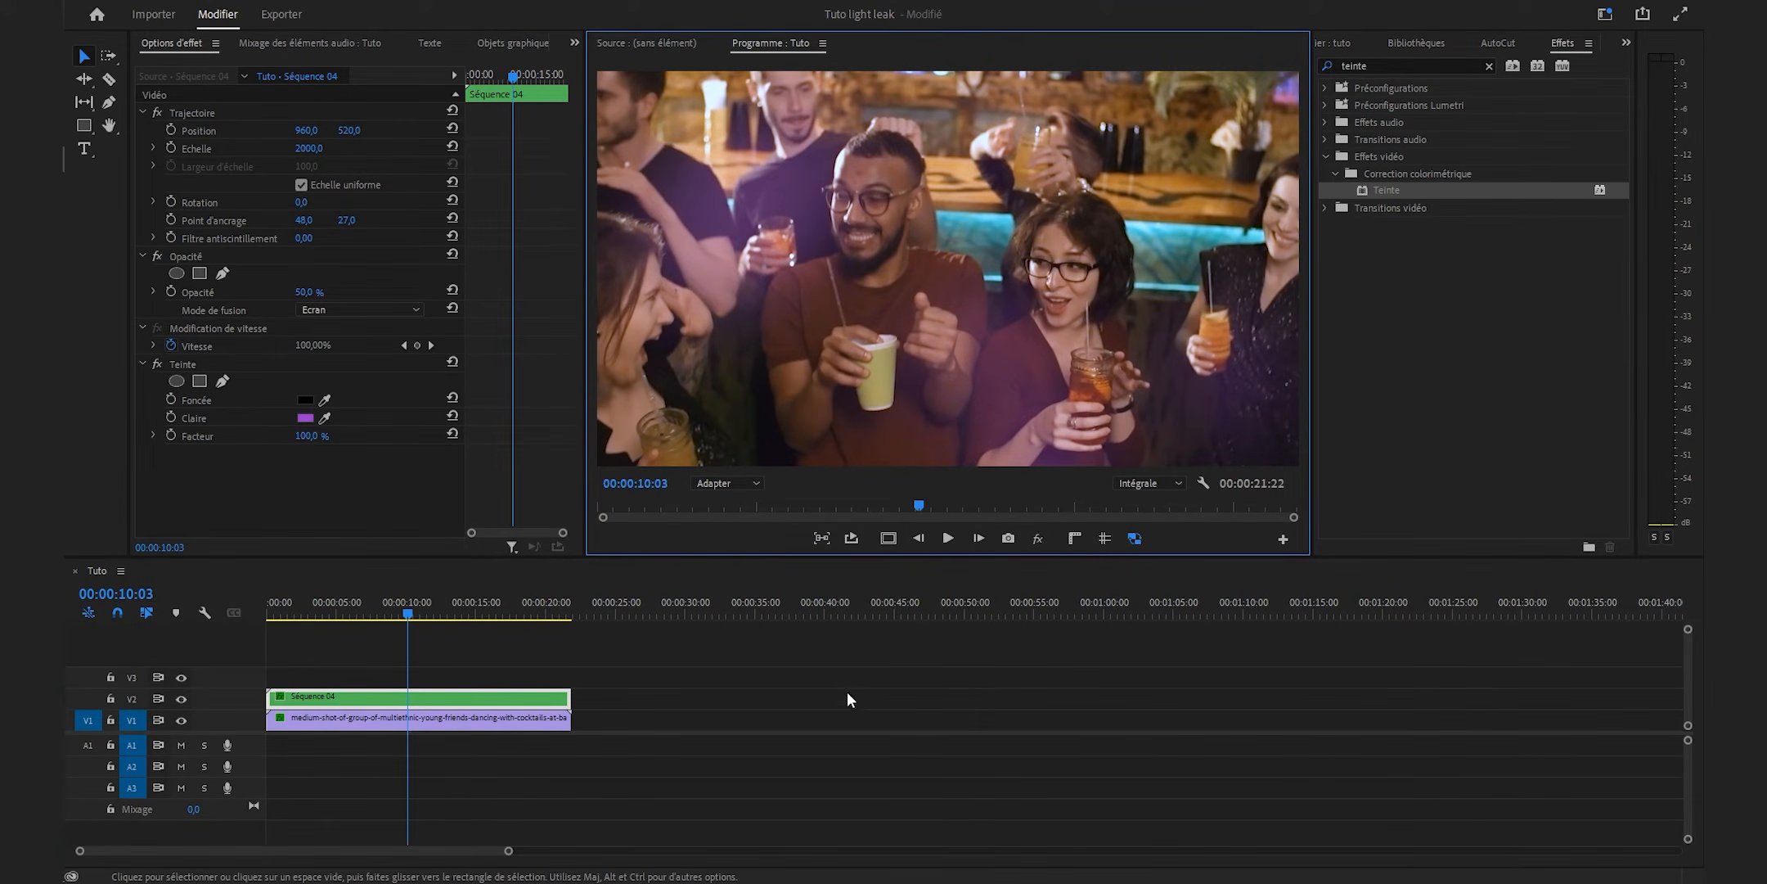
- Duplicate the Séquence 04 clip onto track V3, trim off its beginning and refit the copy to the footage's full length
click(976, 574)
drag(519, 697, 493, 676)
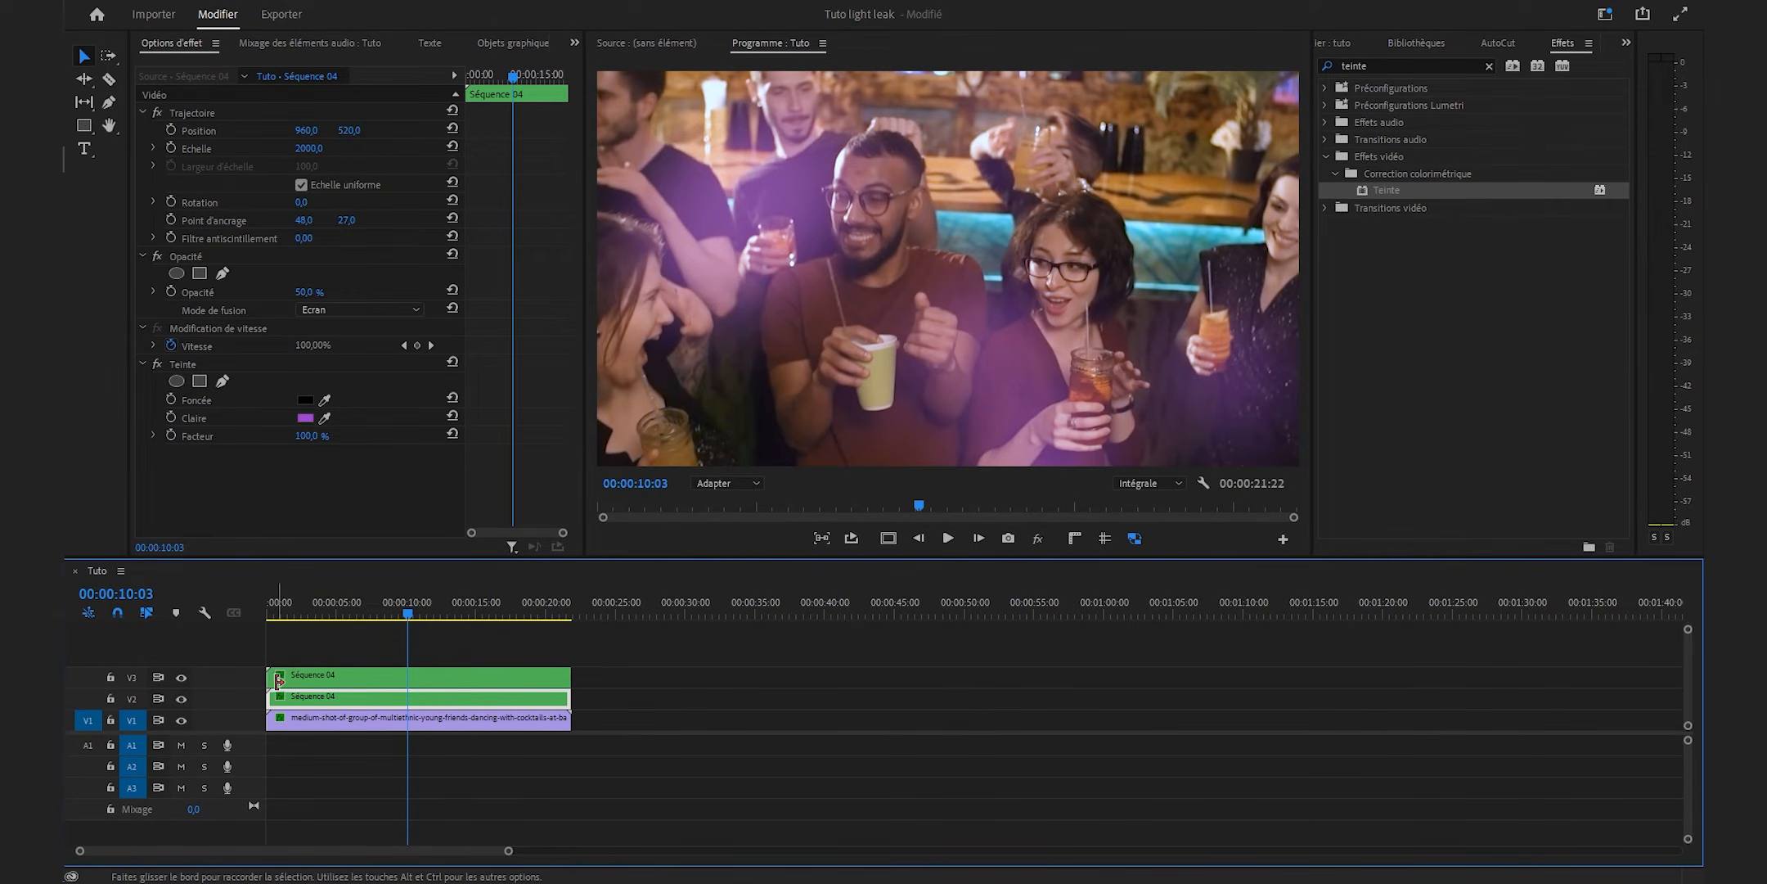
drag(270, 678, 351, 680)
drag(486, 681, 573, 684)
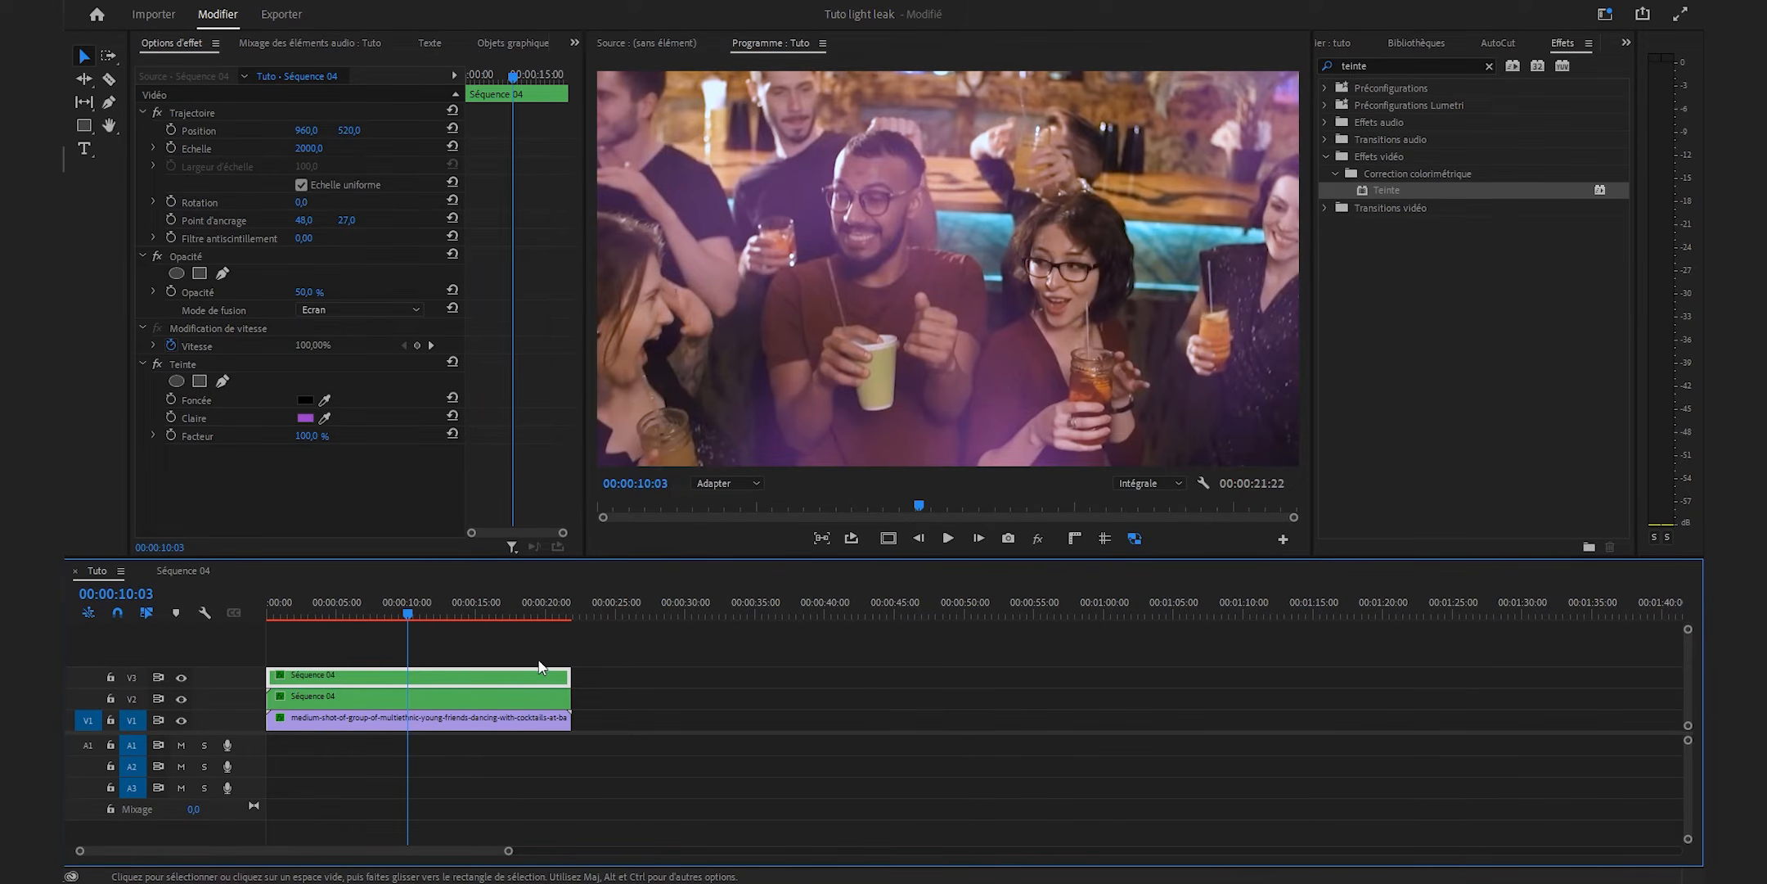
- Set the Claire tint colour of the V3 copy to red C83A3A and play back the combined light leaks
click(305, 417)
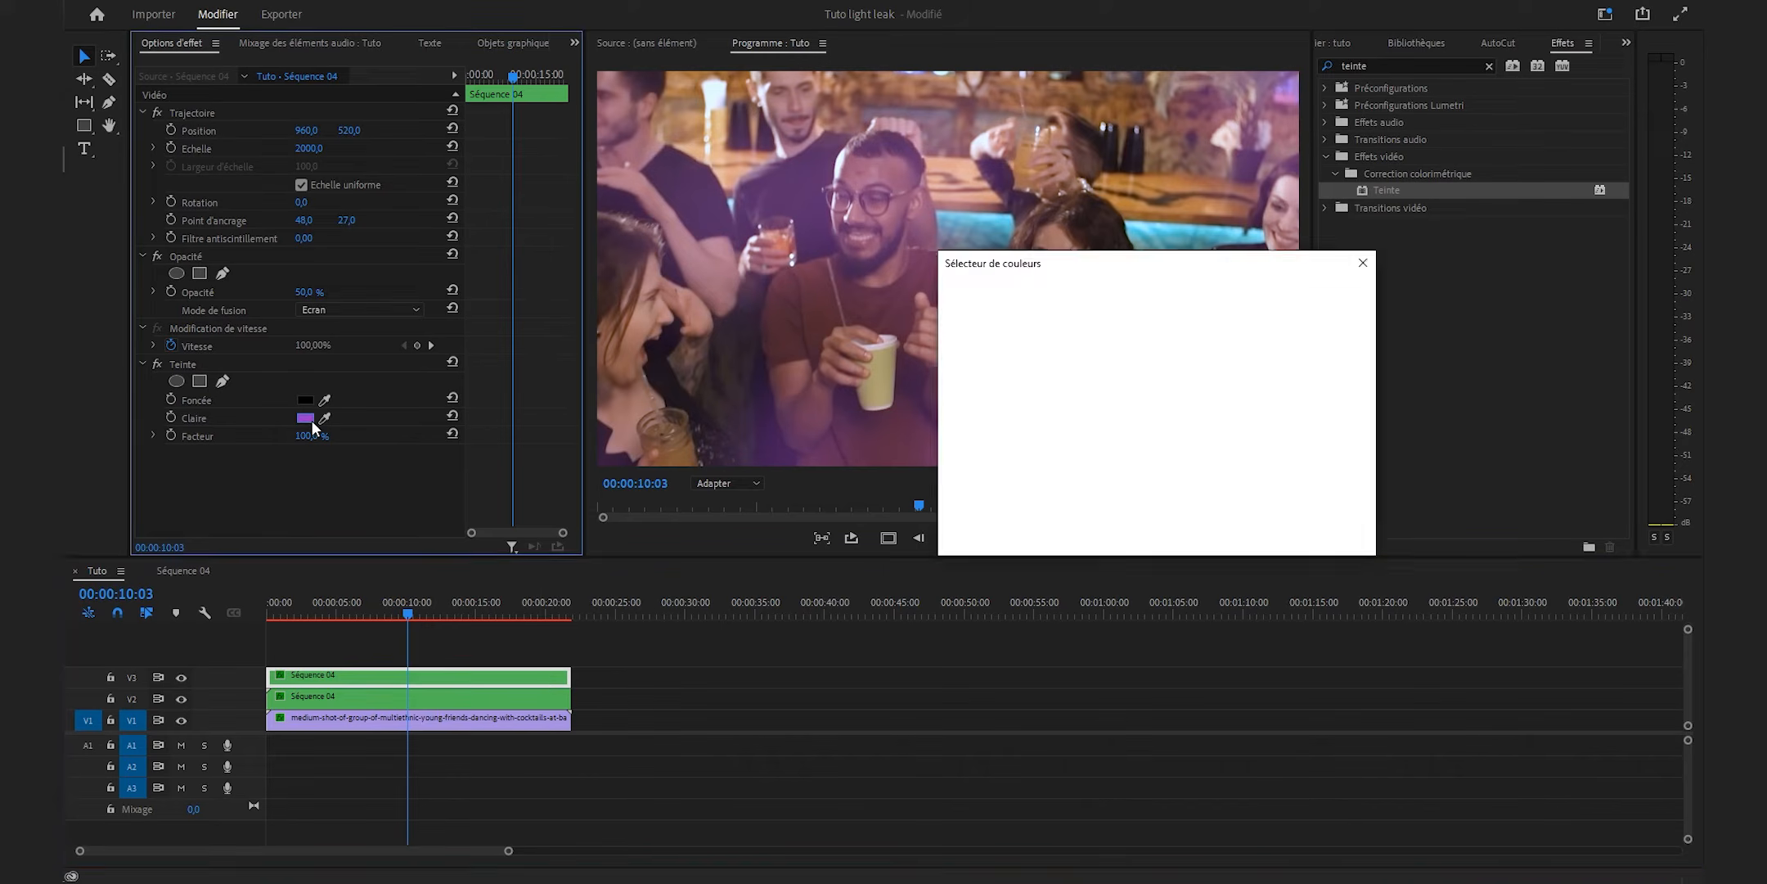
drag(1189, 477, 1192, 306)
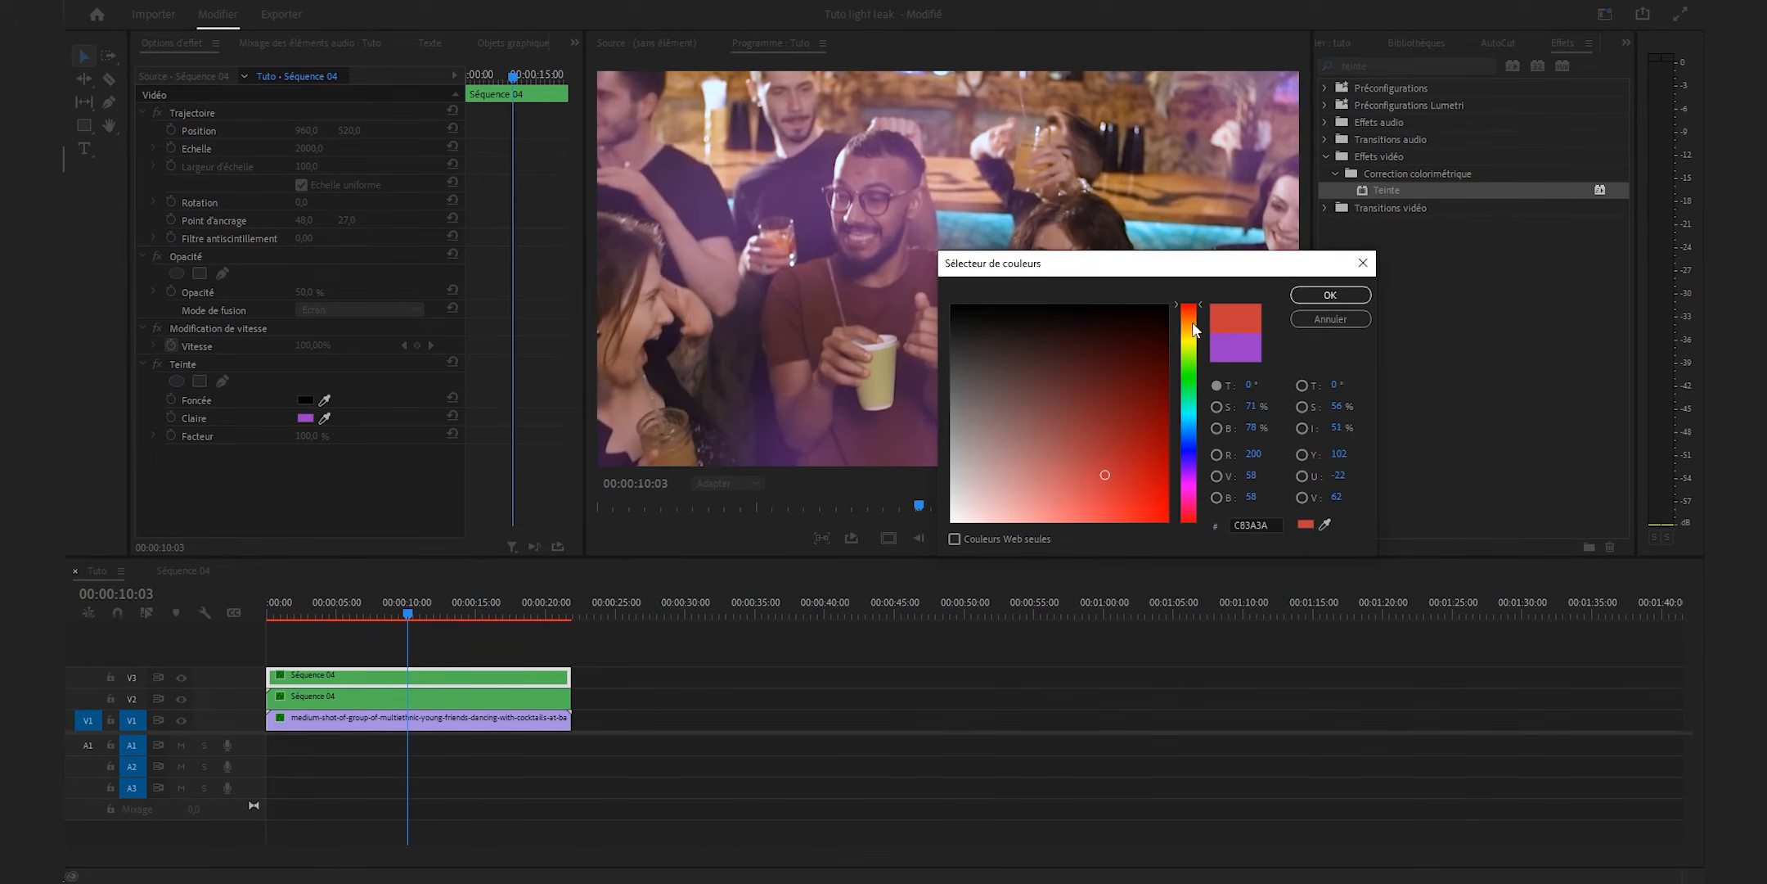
click(1339, 298)
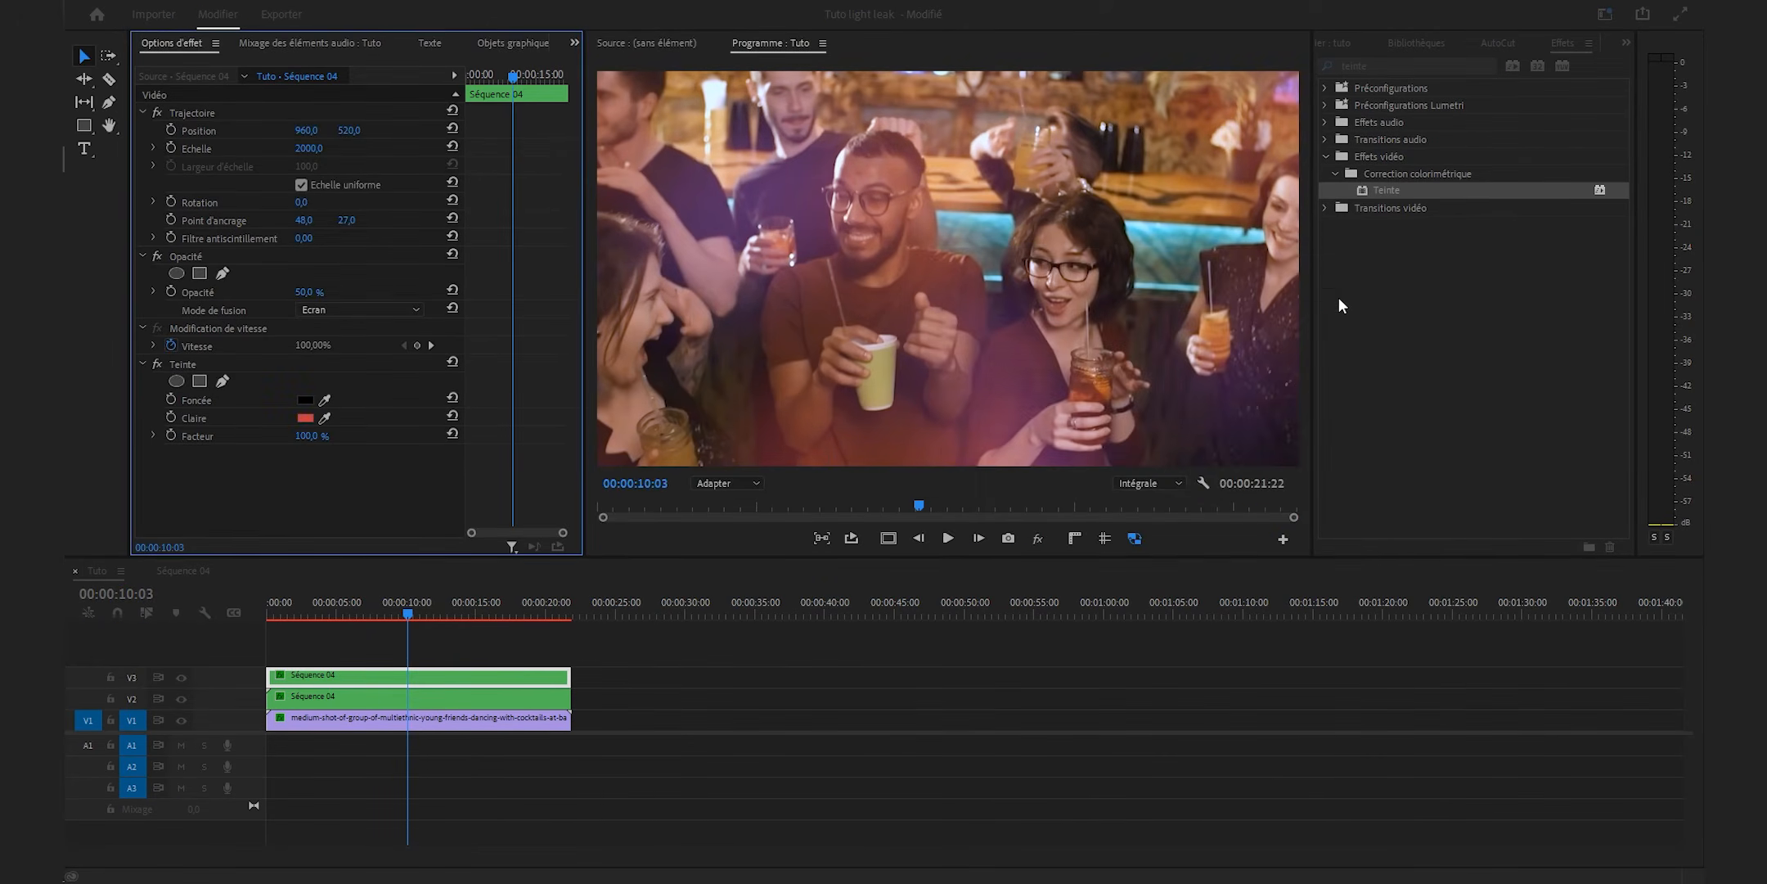
key(space)
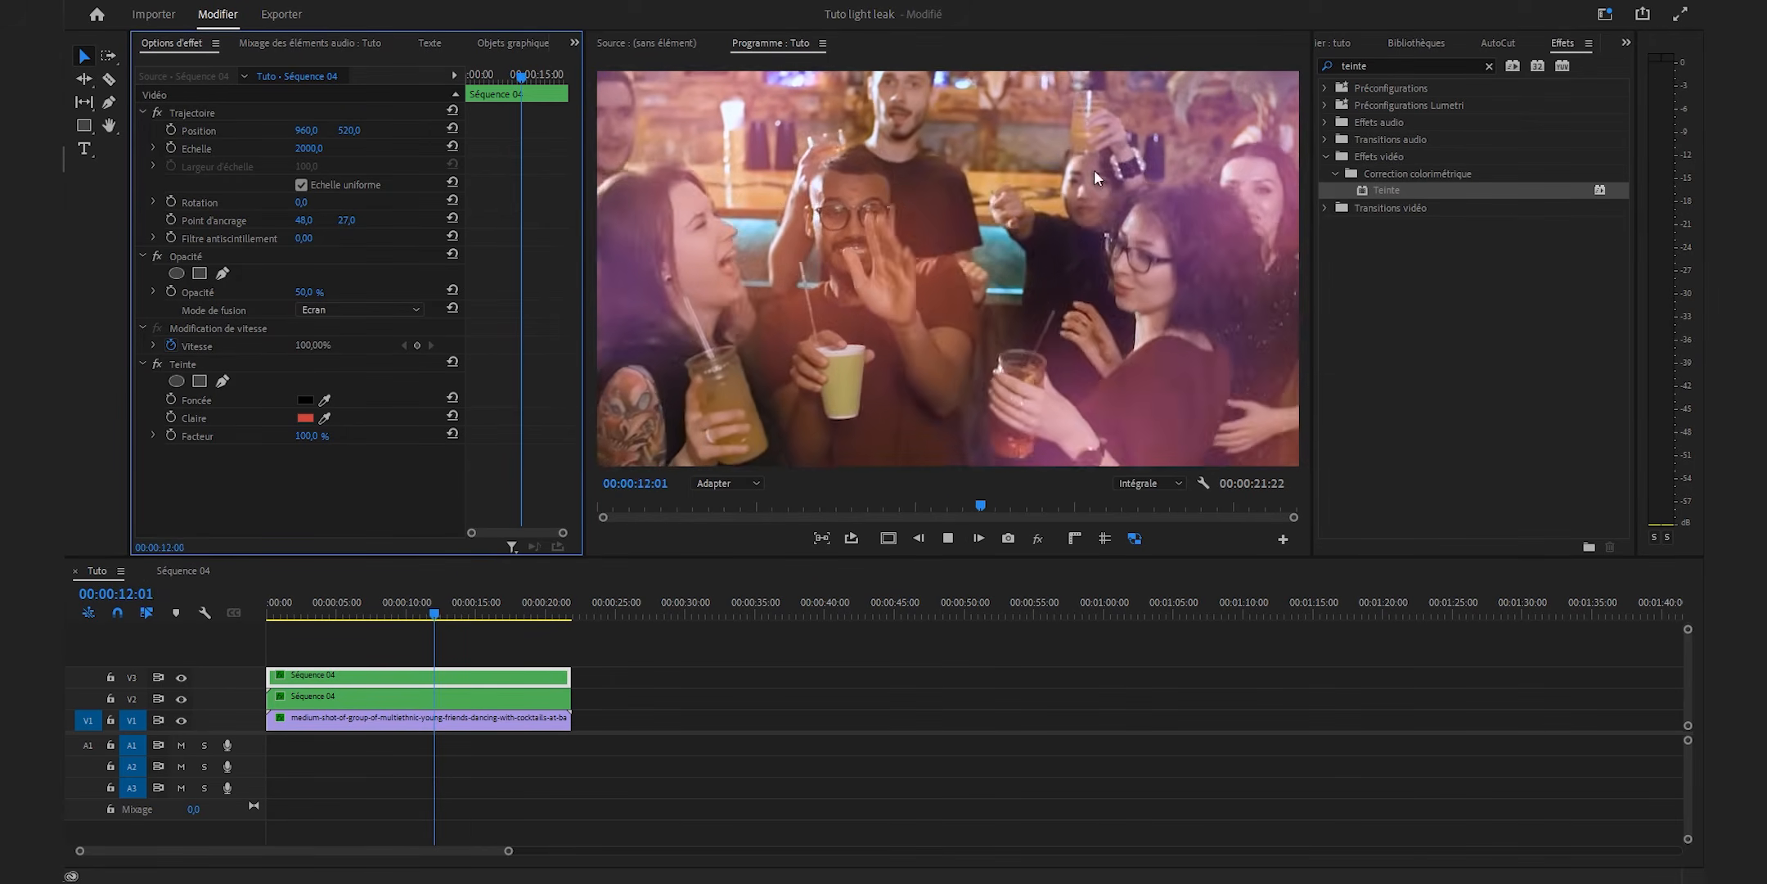
key(space)
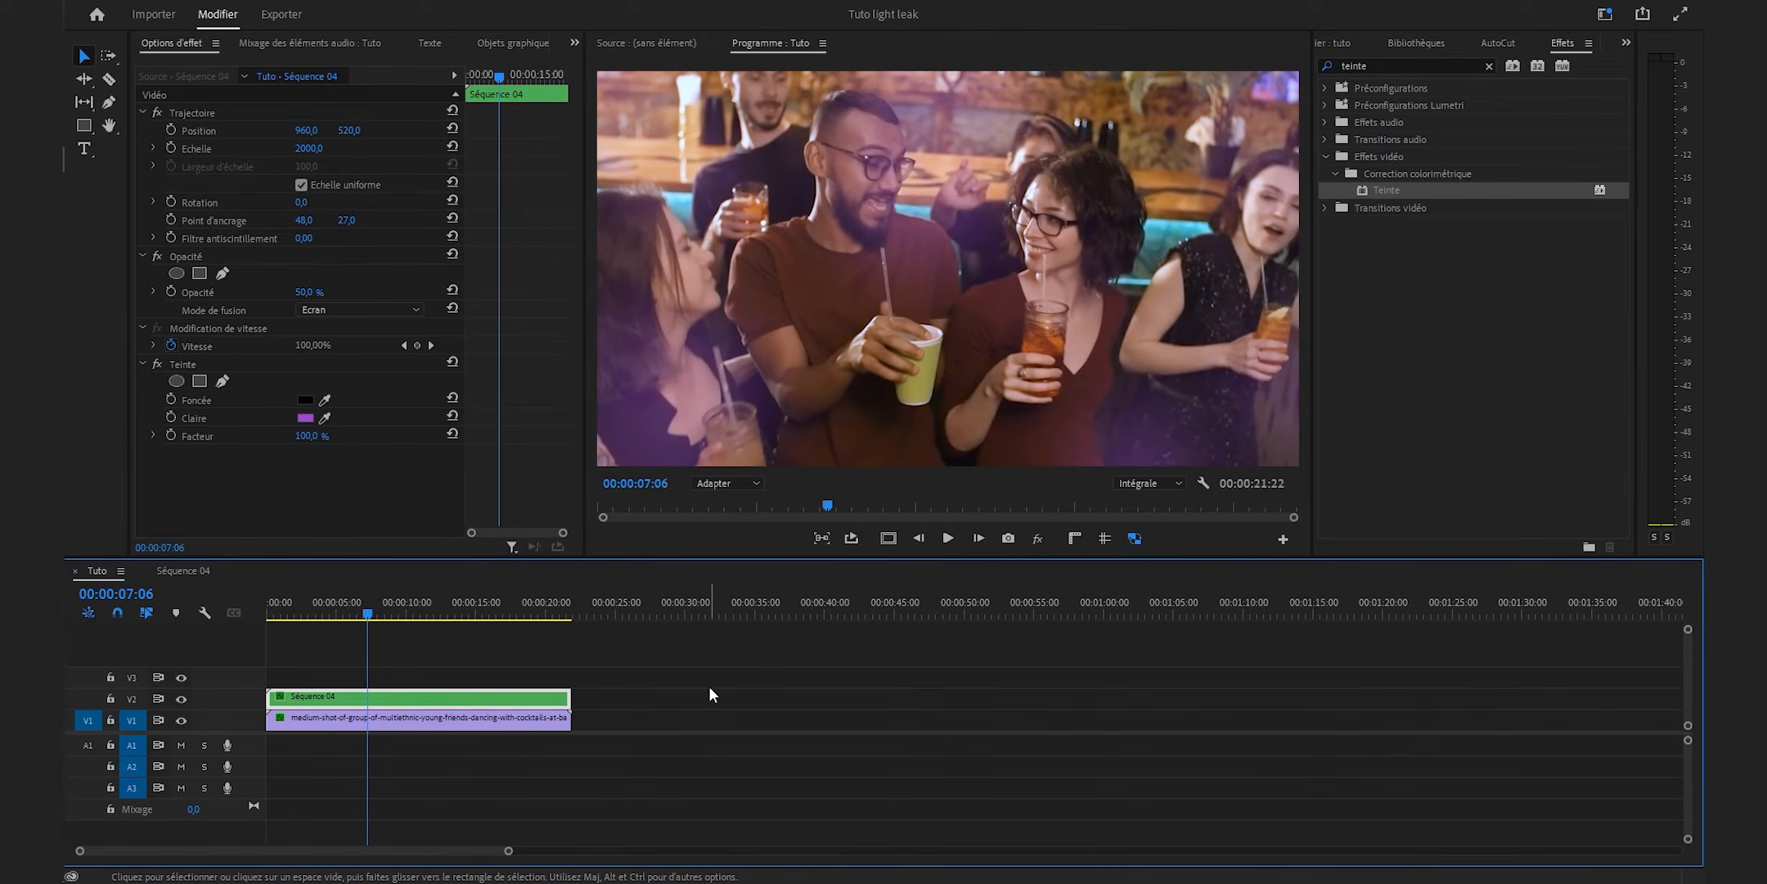
- Try a grain size (Taille du grain) of 5 in Noise HLS Auto on the black video inside Séquence 04, and undo it
double_click(529, 696)
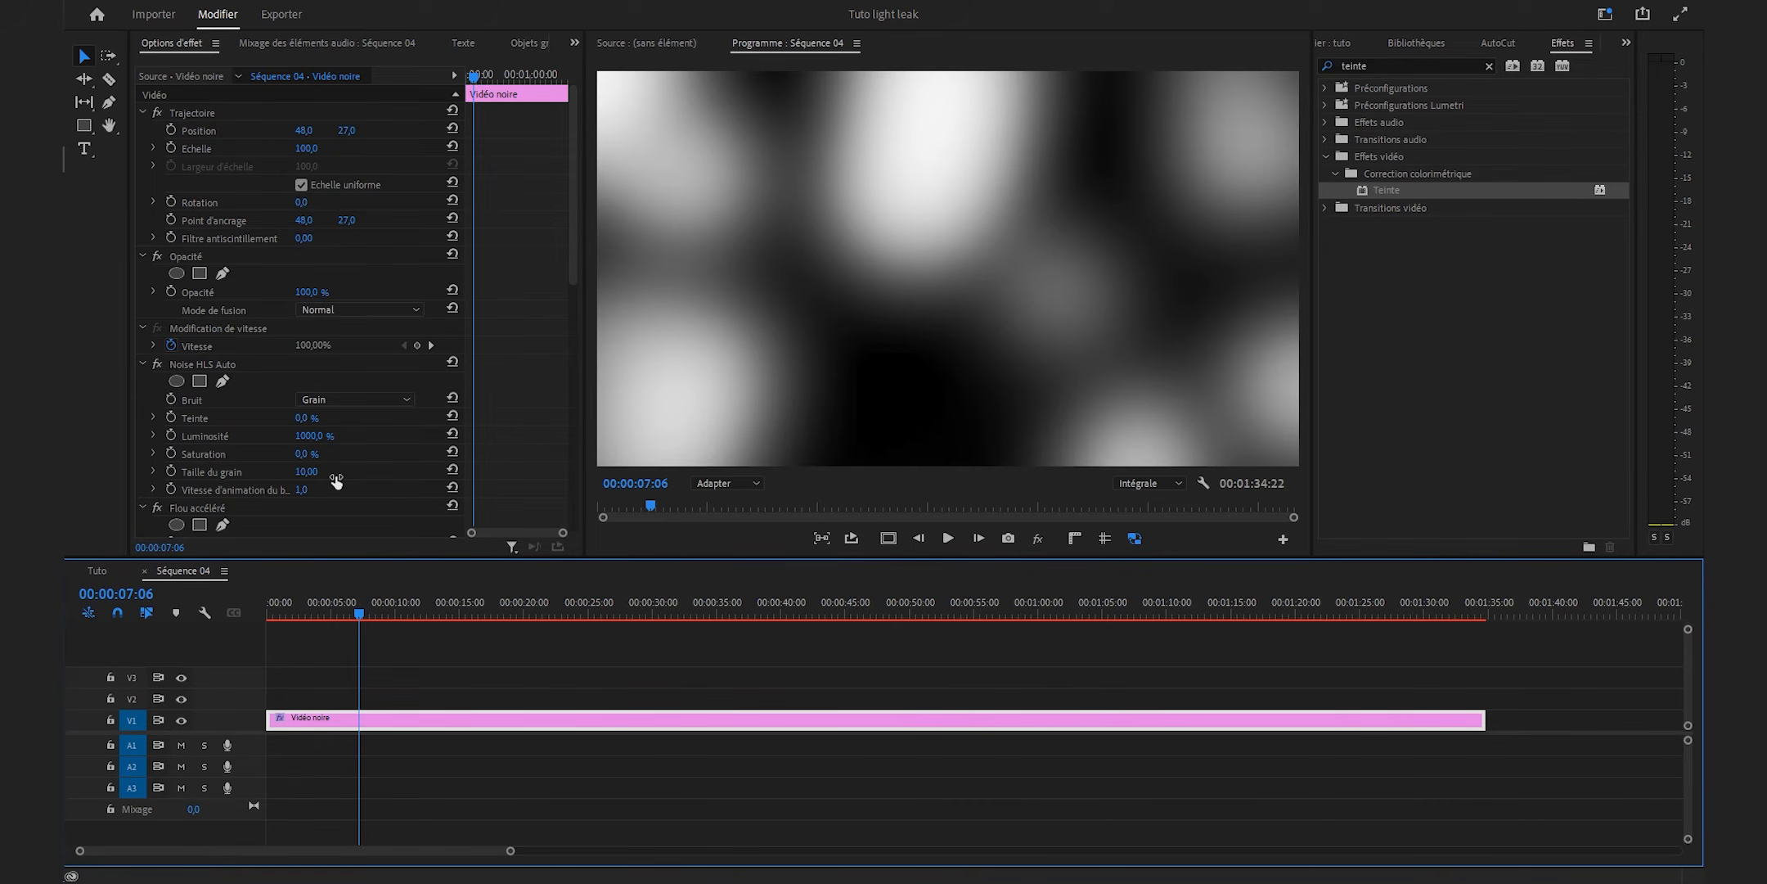
click(307, 473)
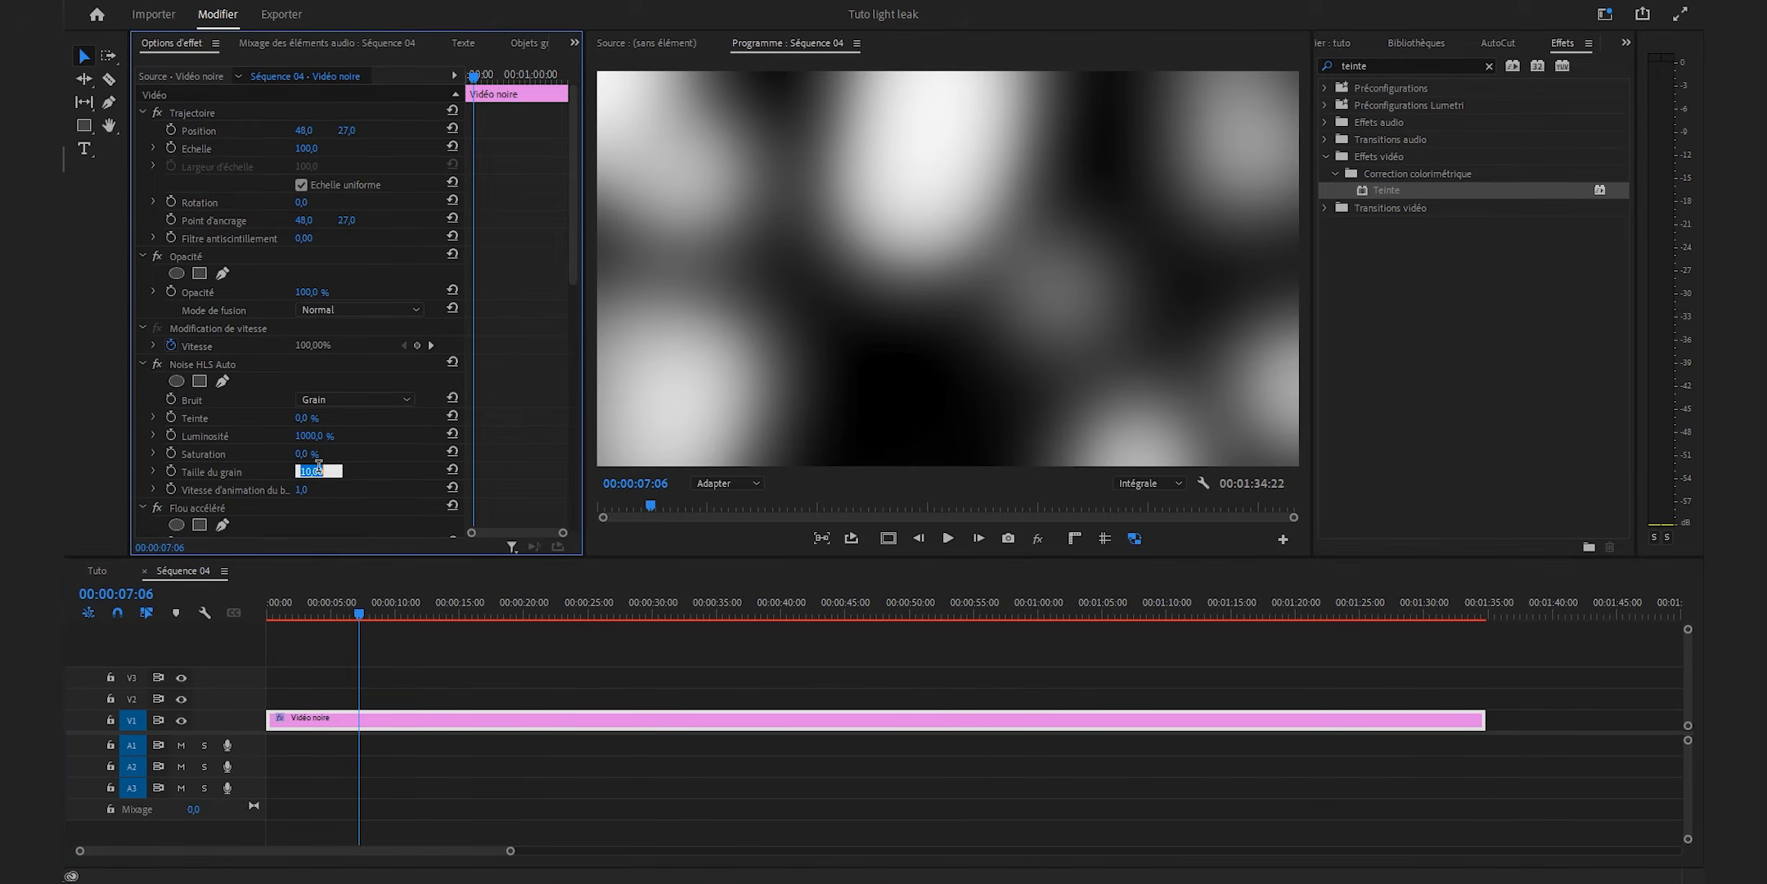
text(5)
key(Return)
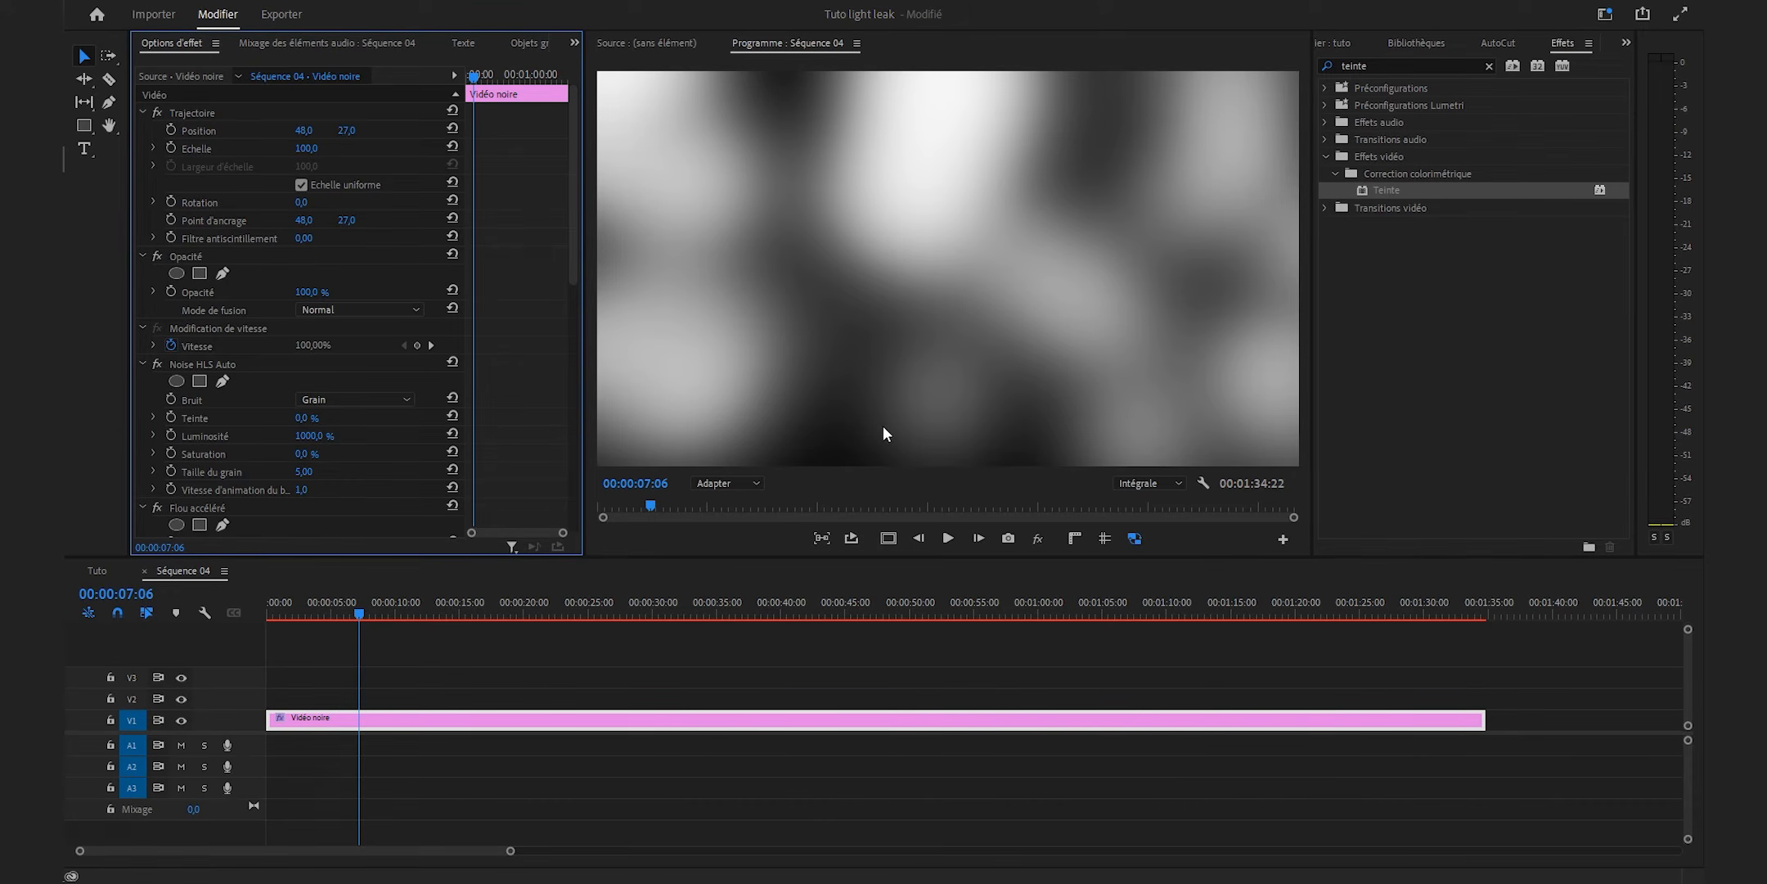
key(ctrl+z)
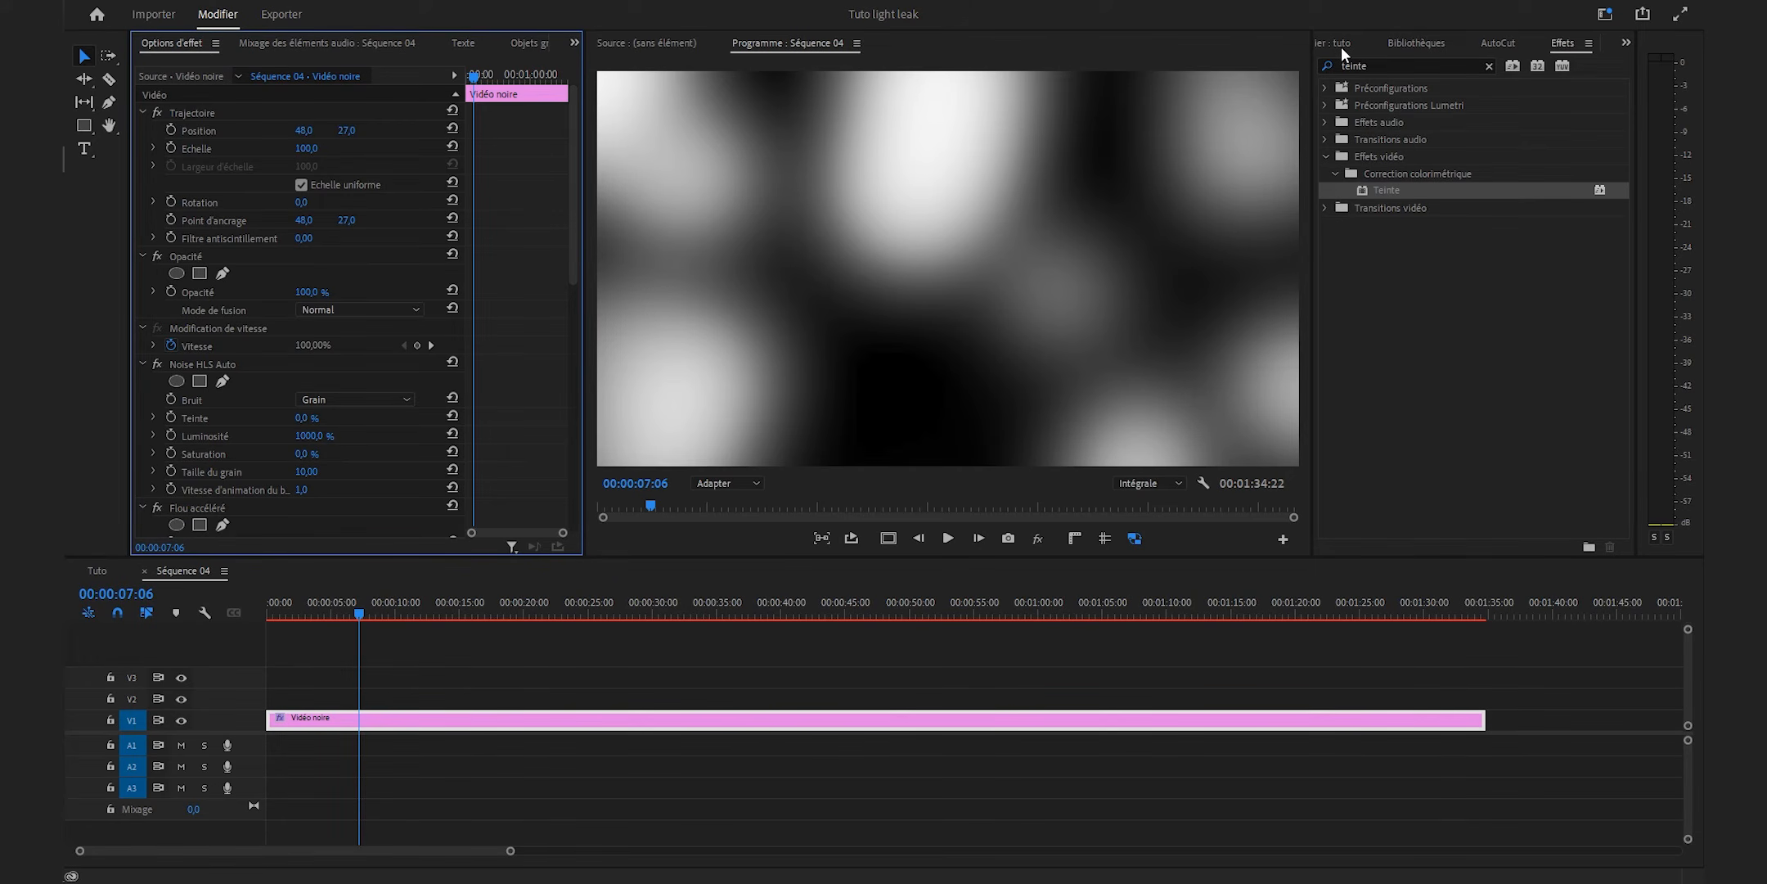
- Change the frame size of Séquence 04 to 48 × 27 in its sequence settings and accept deleting its previews
click(1342, 47)
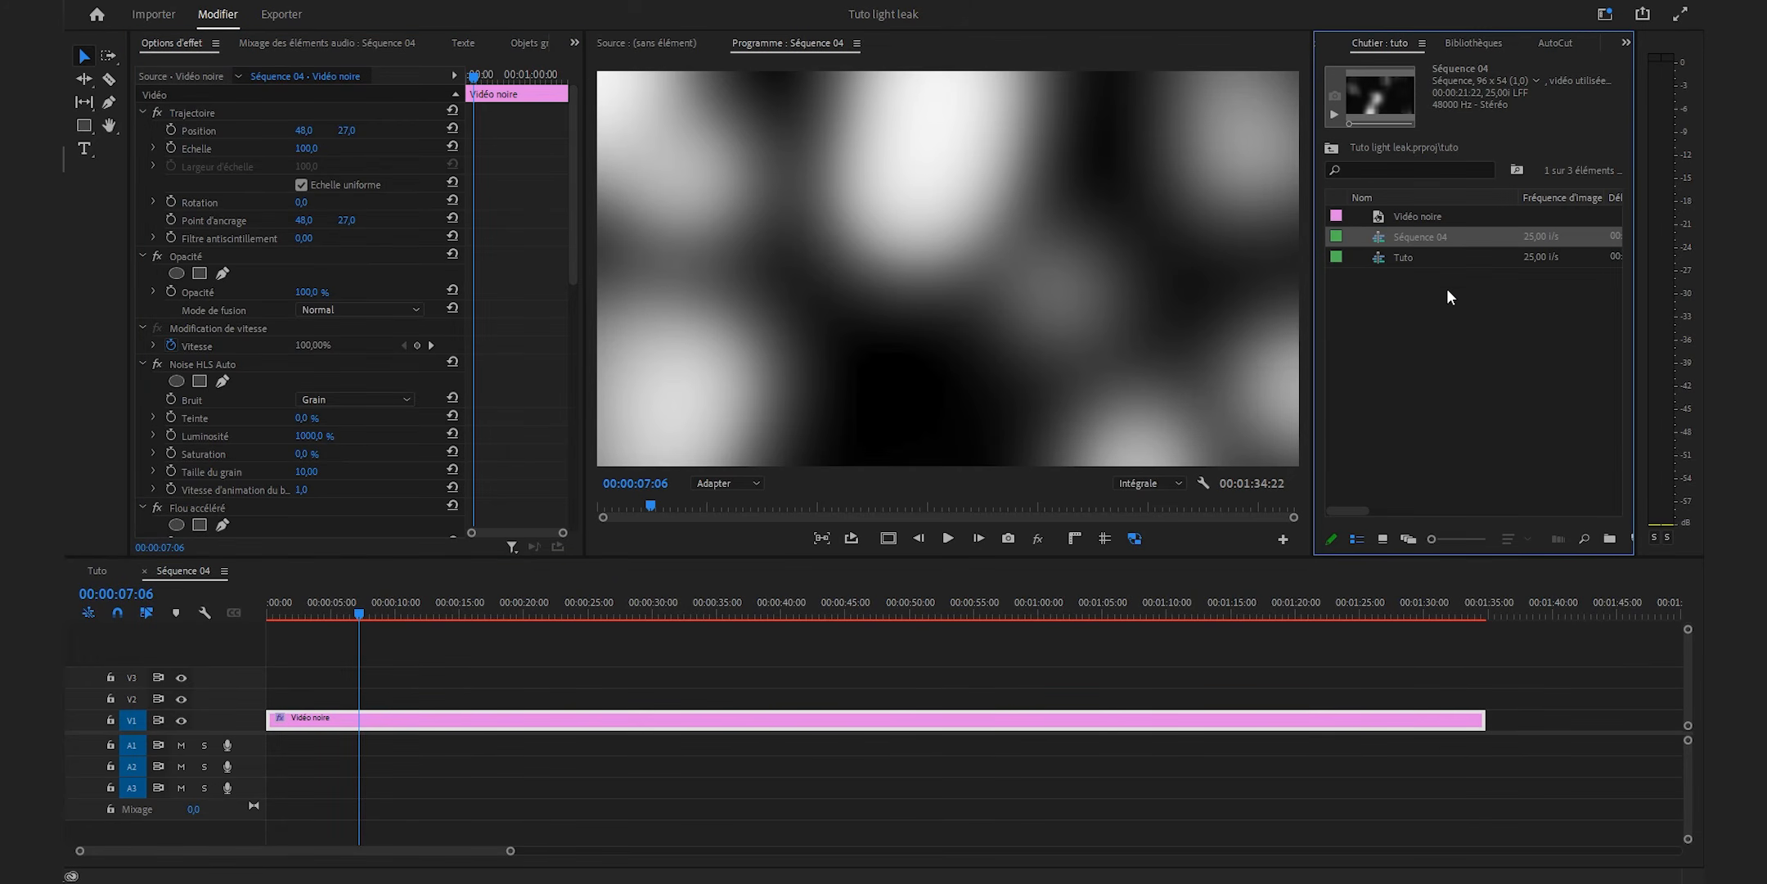
right_click(1380, 241)
click(1446, 231)
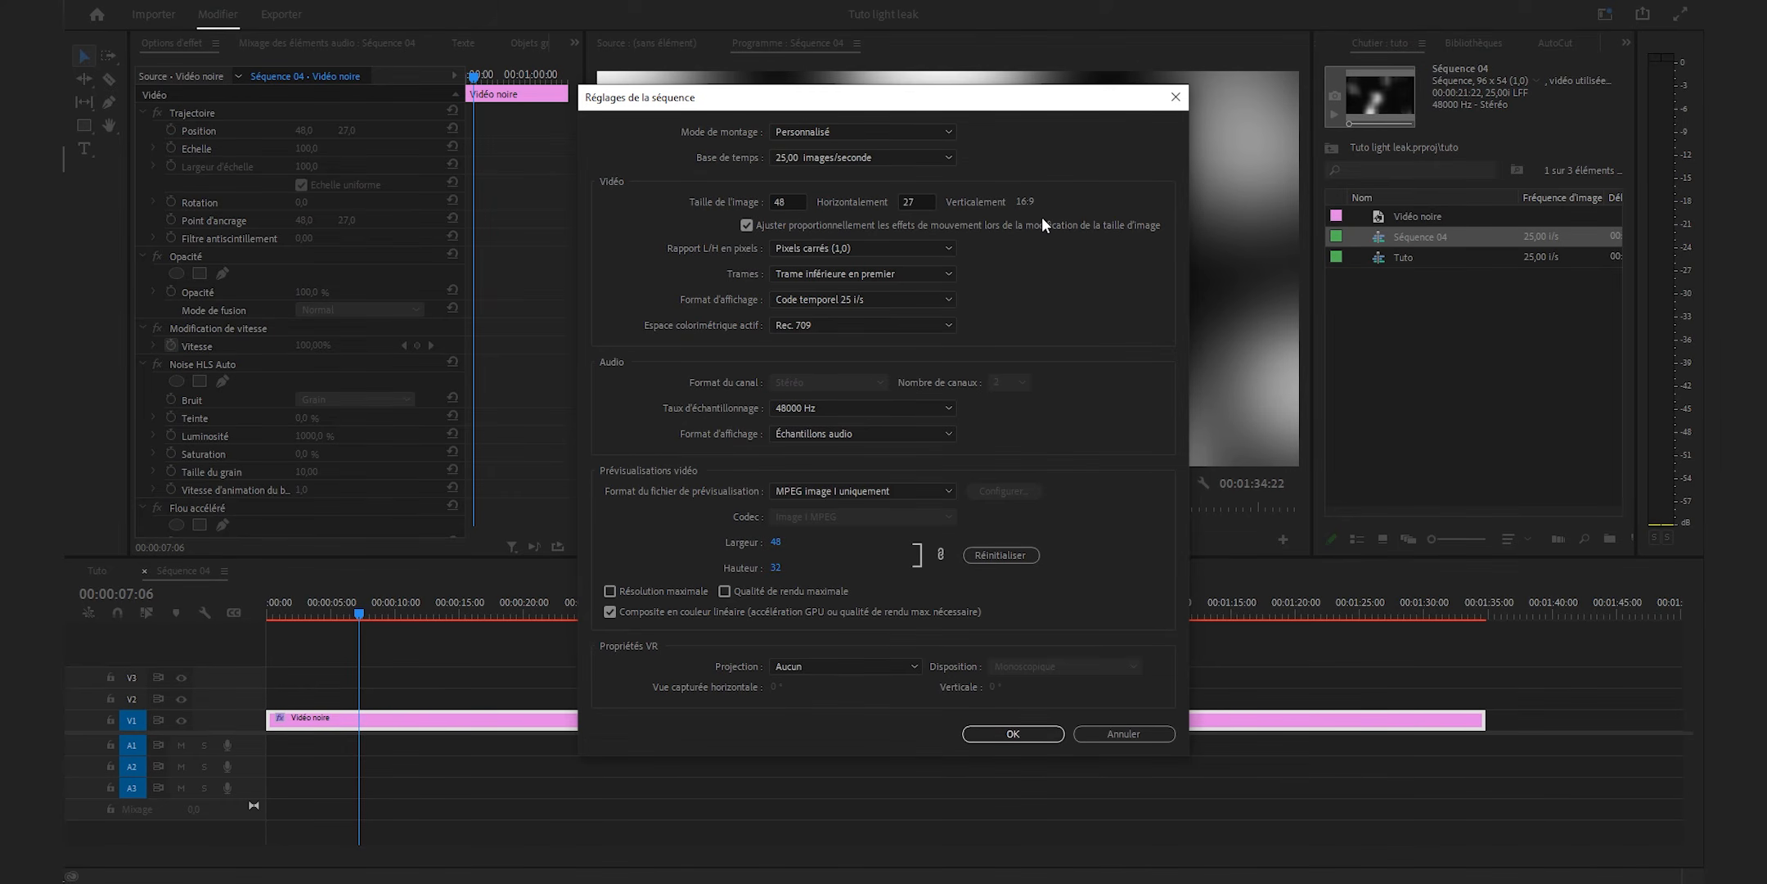
click(1026, 734)
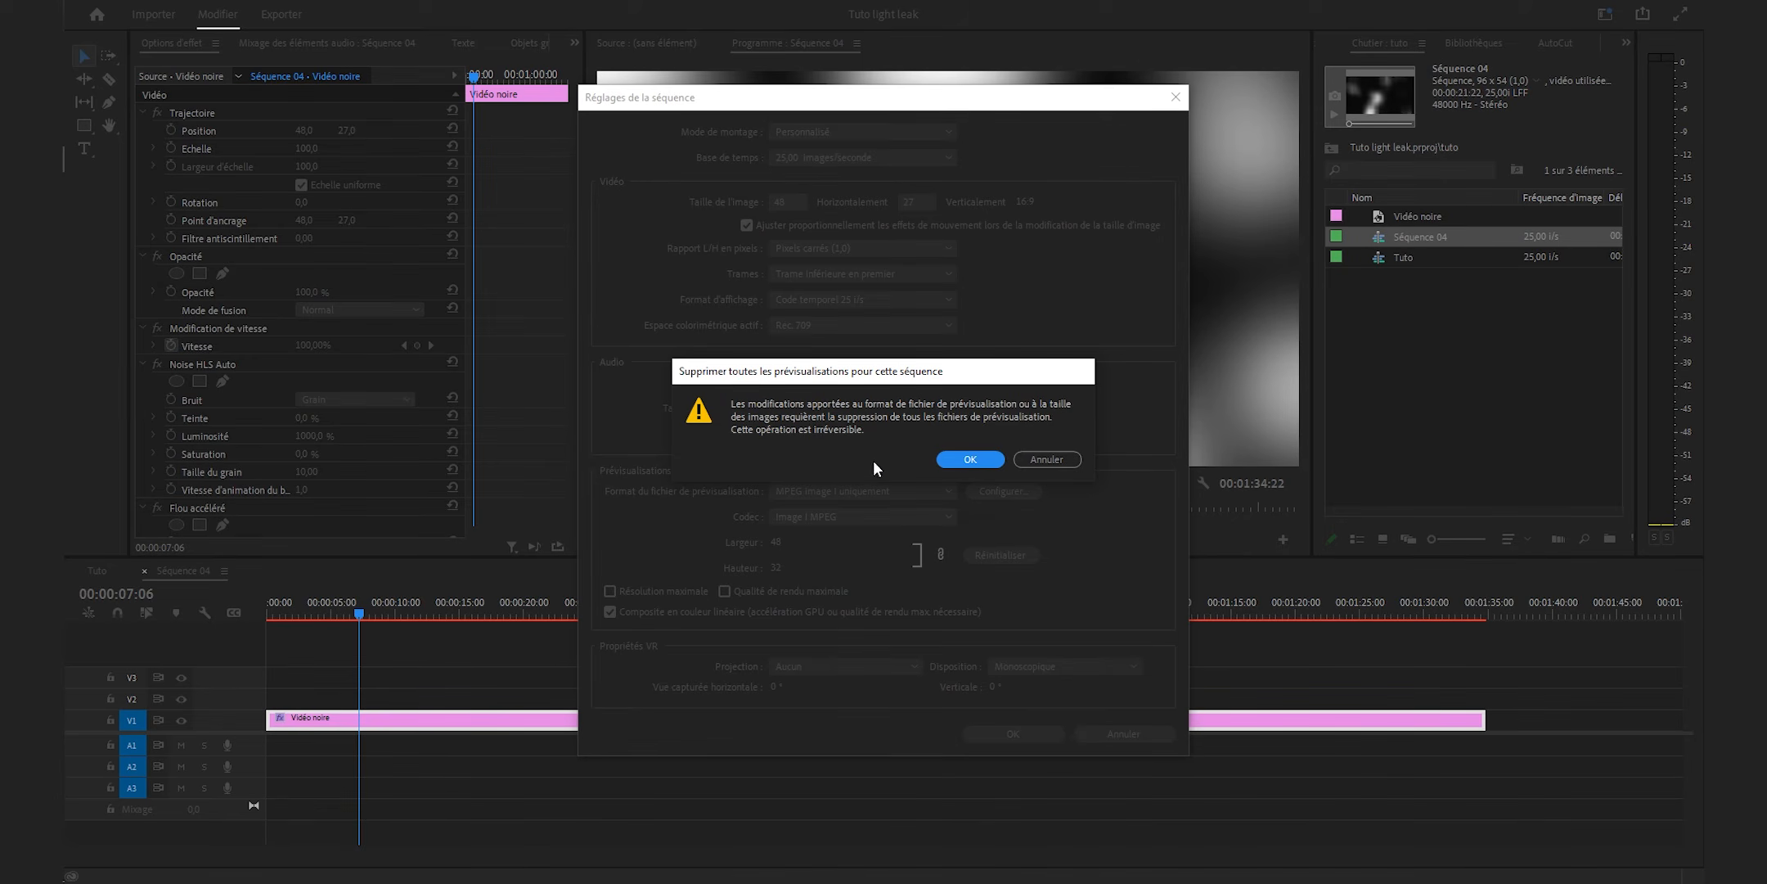
click(962, 455)
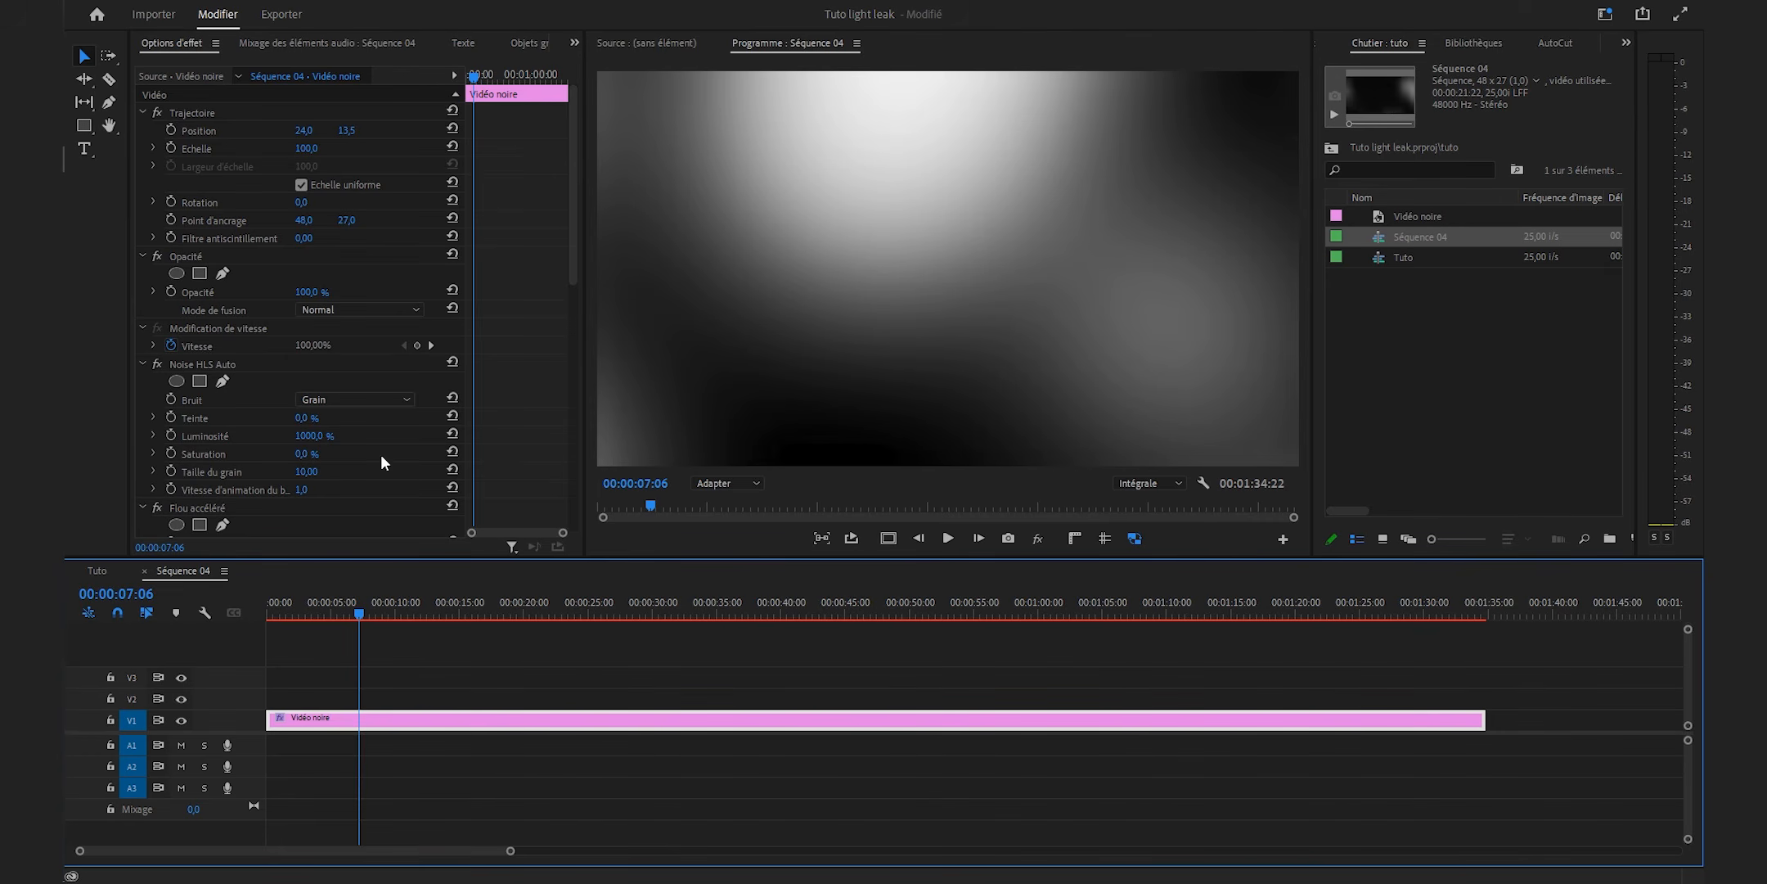
- Return to the Tuto sequence and open the scale of the Séquence 04 clip for editing
click(97, 569)
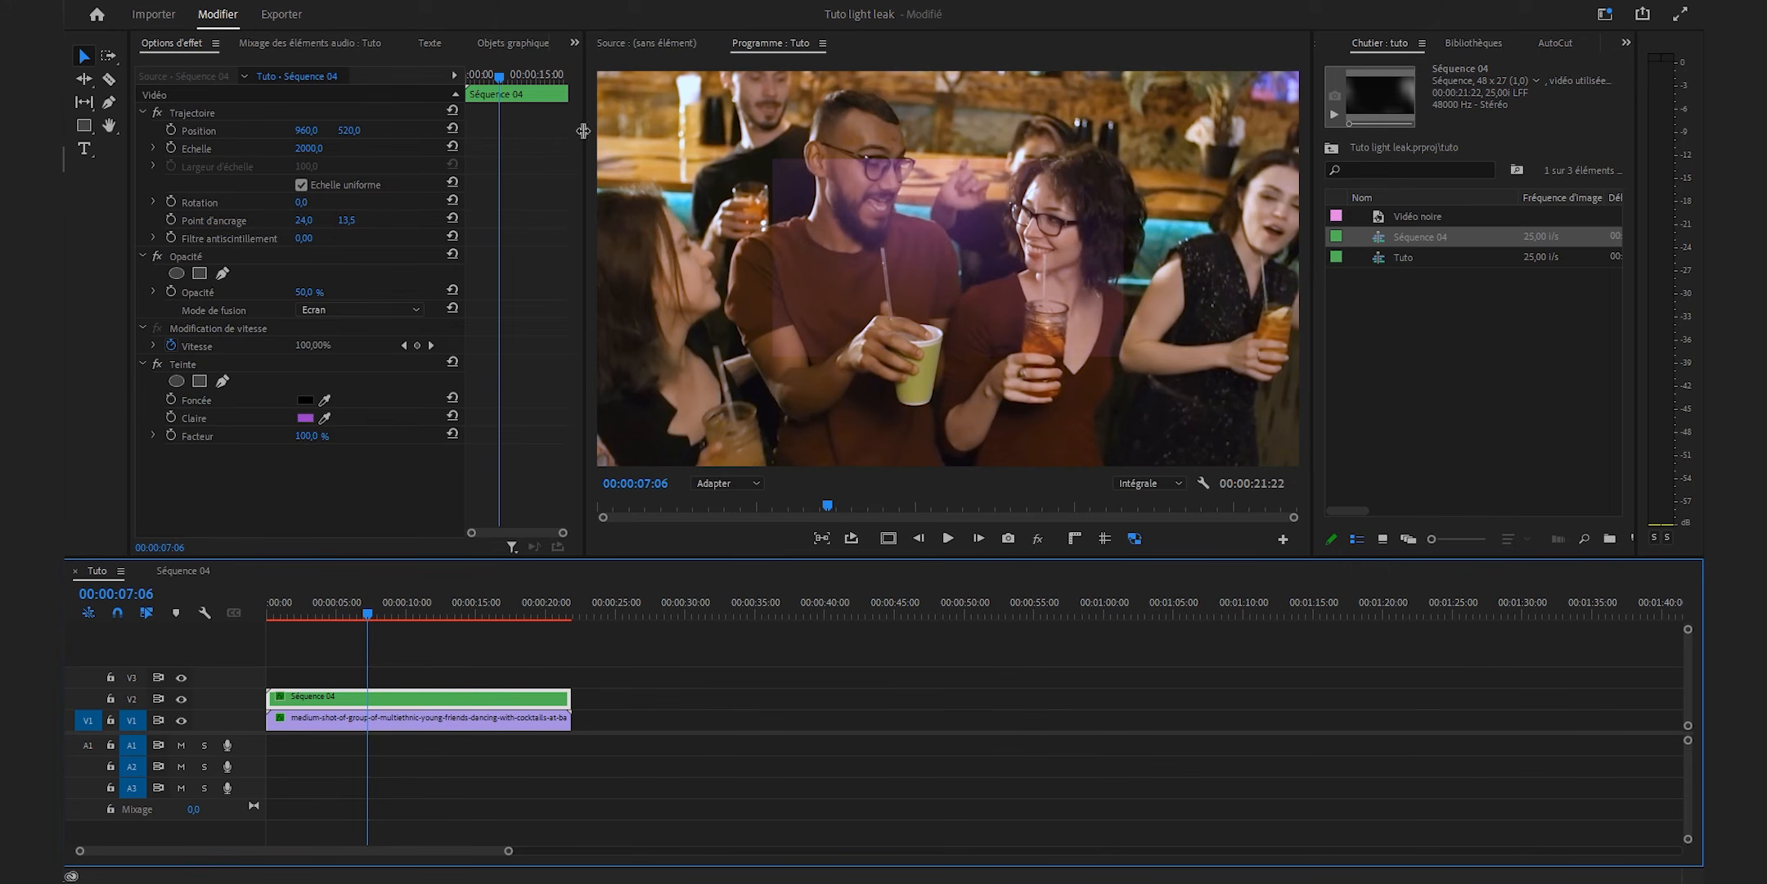
click(319, 146)
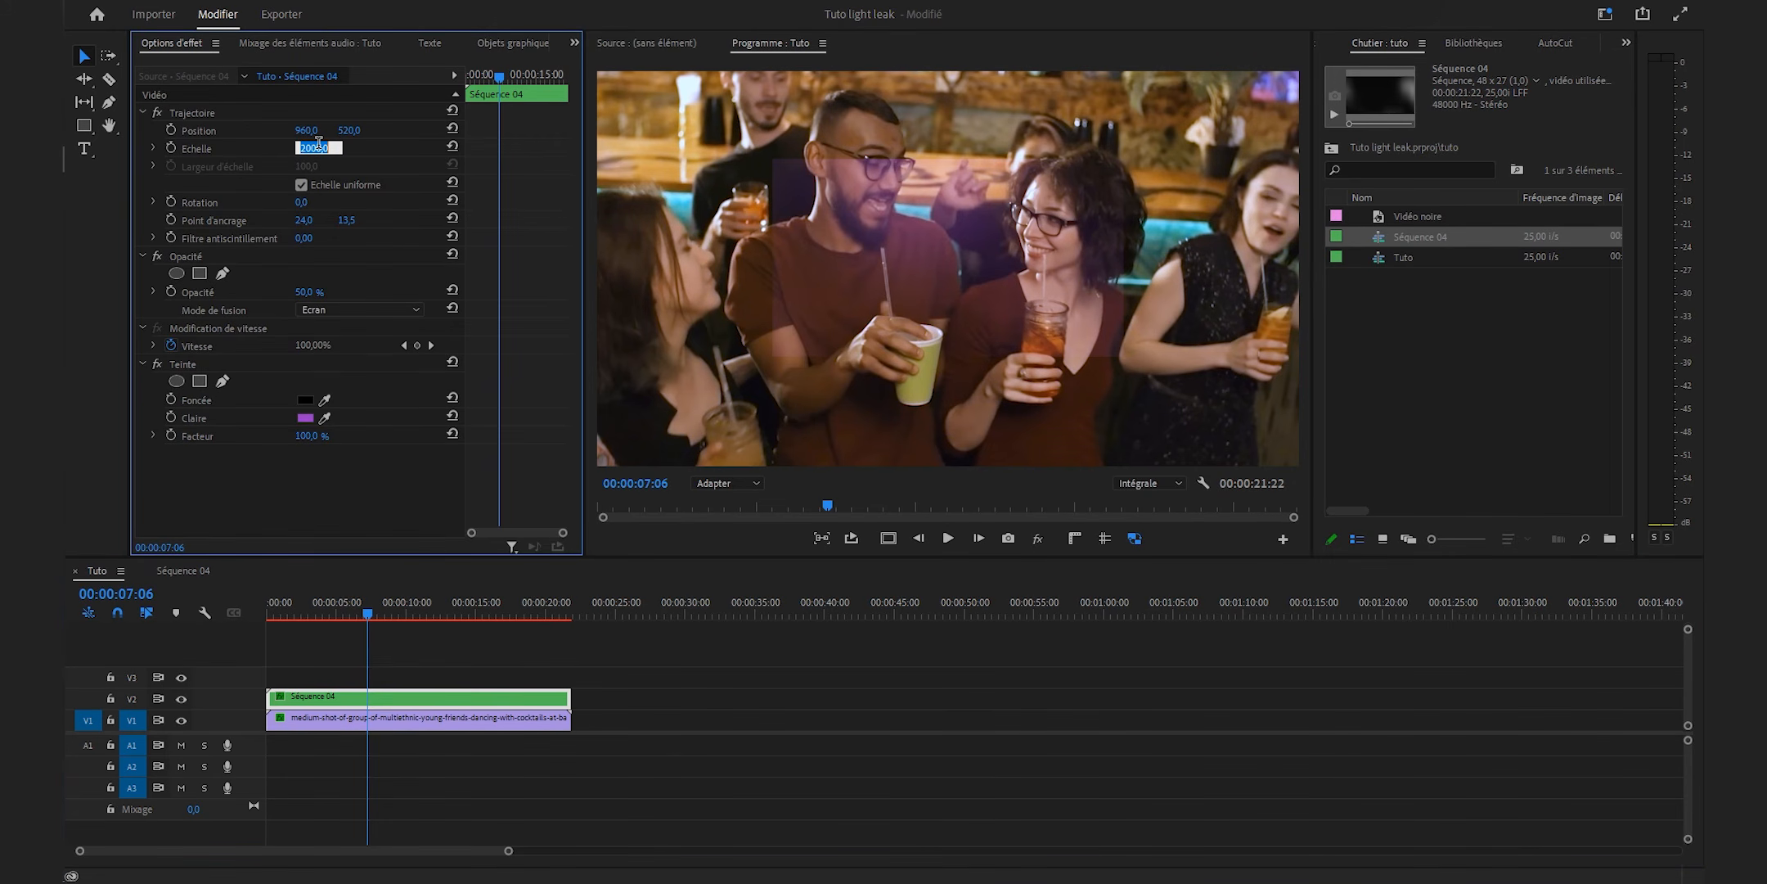